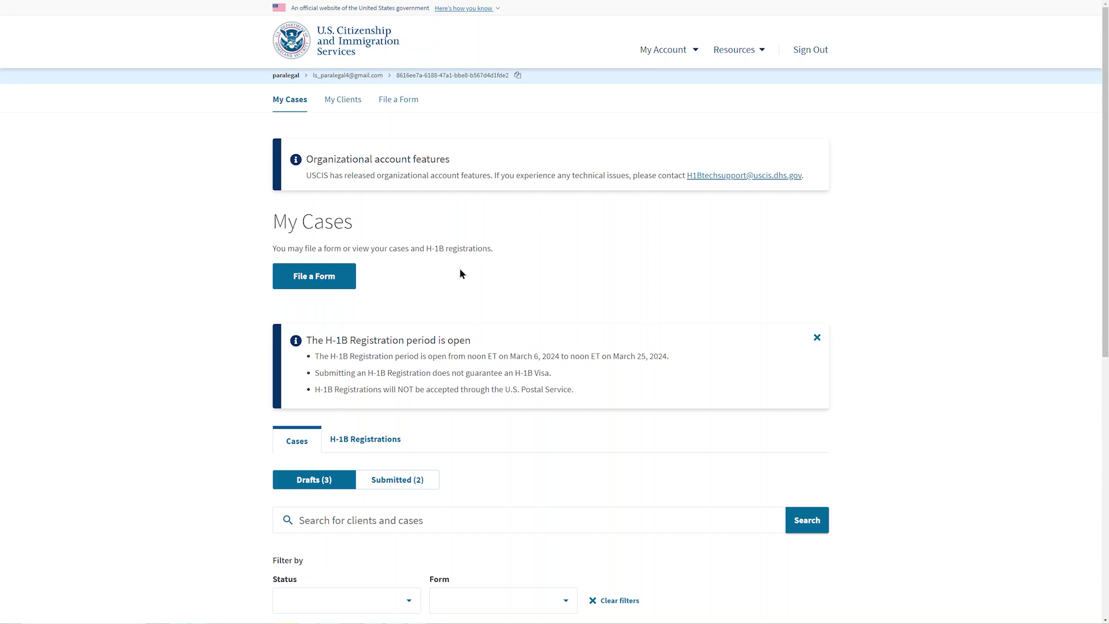
# - Under File a Form, pick client Company - ABC Widgets and form I-129, then start drafting it
pyautogui.click(327, 282)
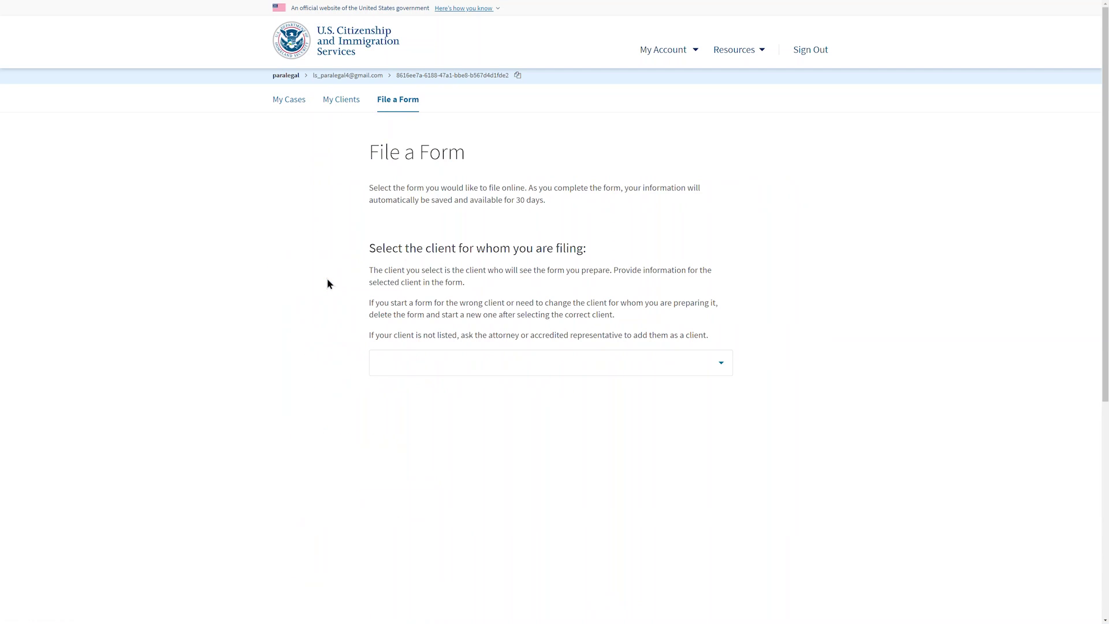
pyautogui.click(580, 364)
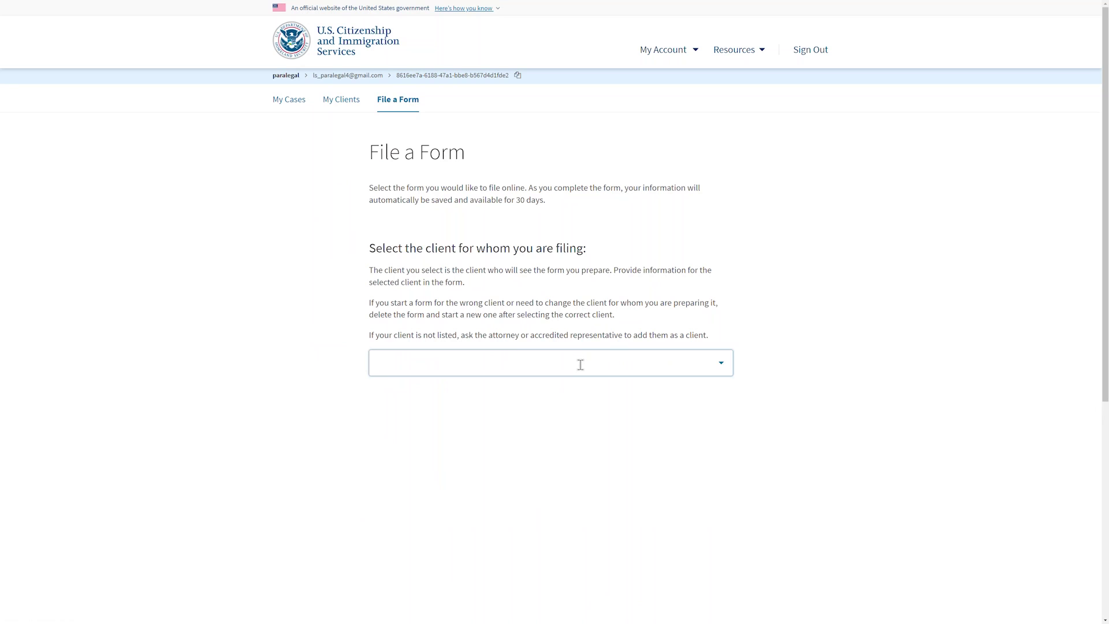
pyautogui.click(574, 392)
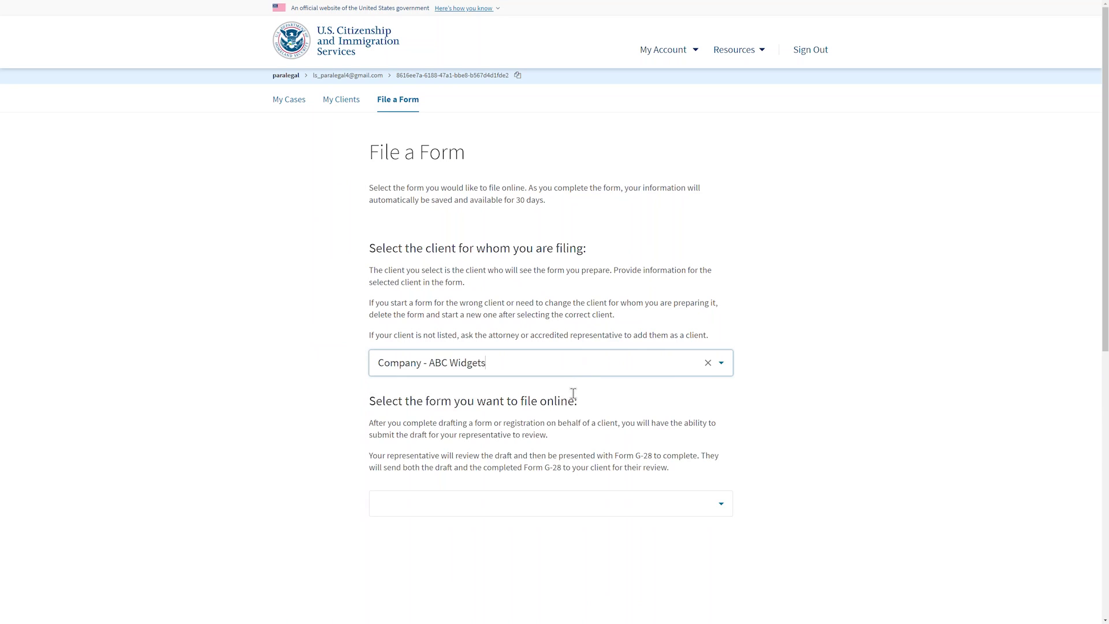
pyautogui.click(565, 500)
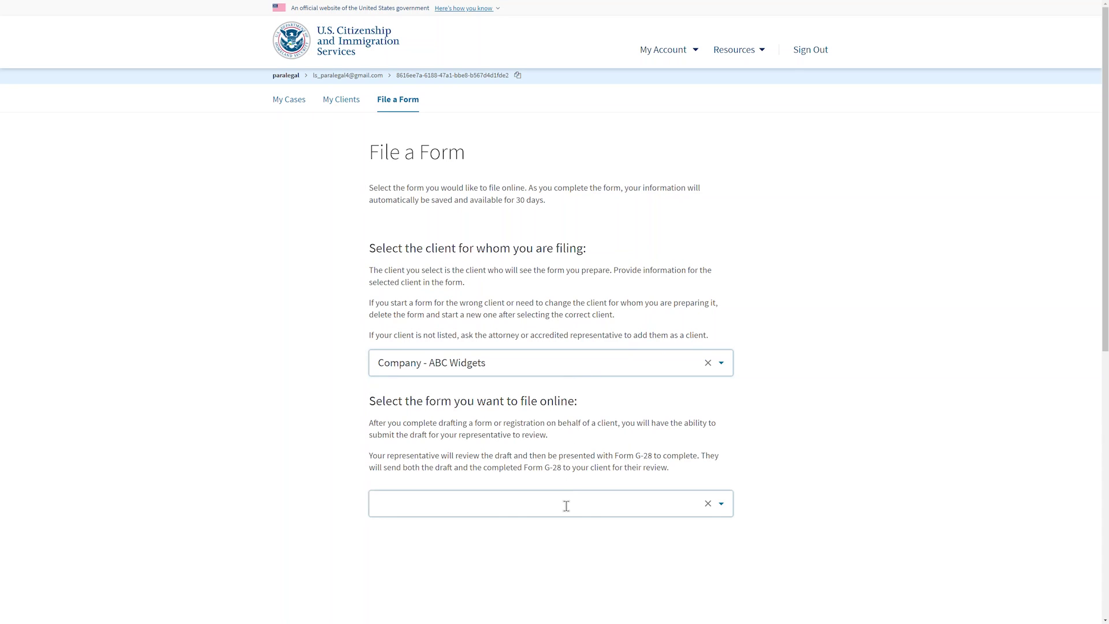
pyautogui.click(566, 506)
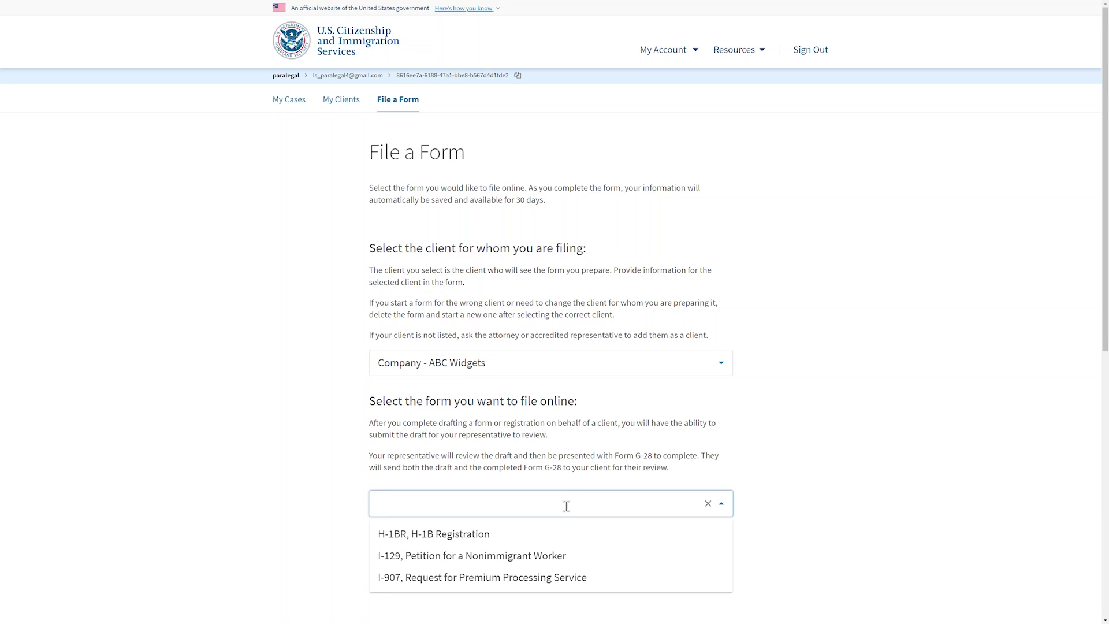
pyautogui.click(555, 558)
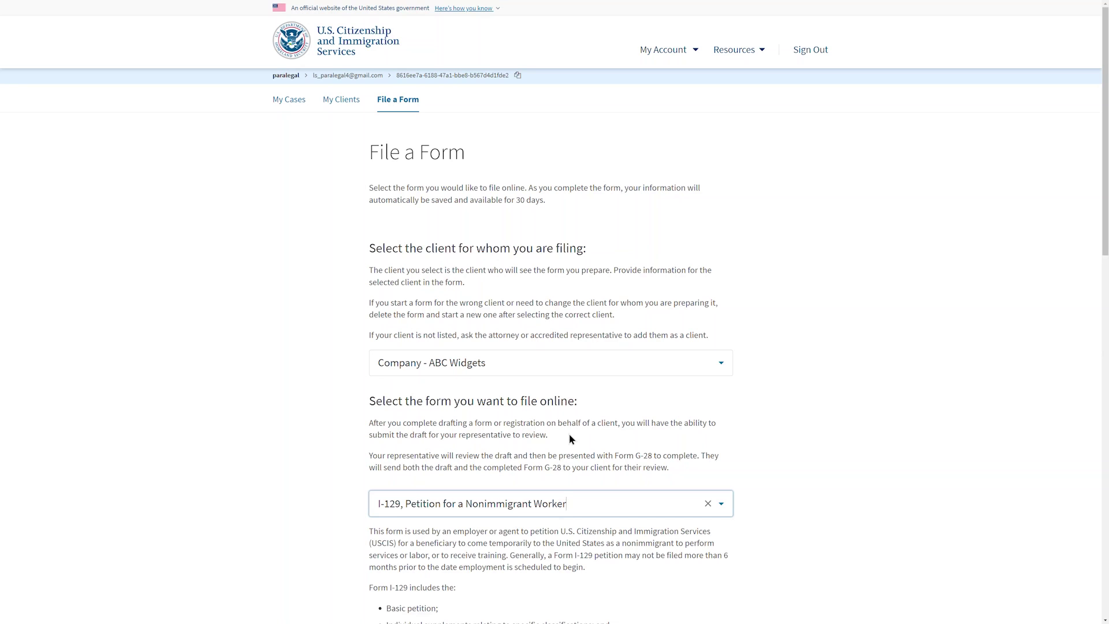
pyautogui.scroll(-7, 569, 436)
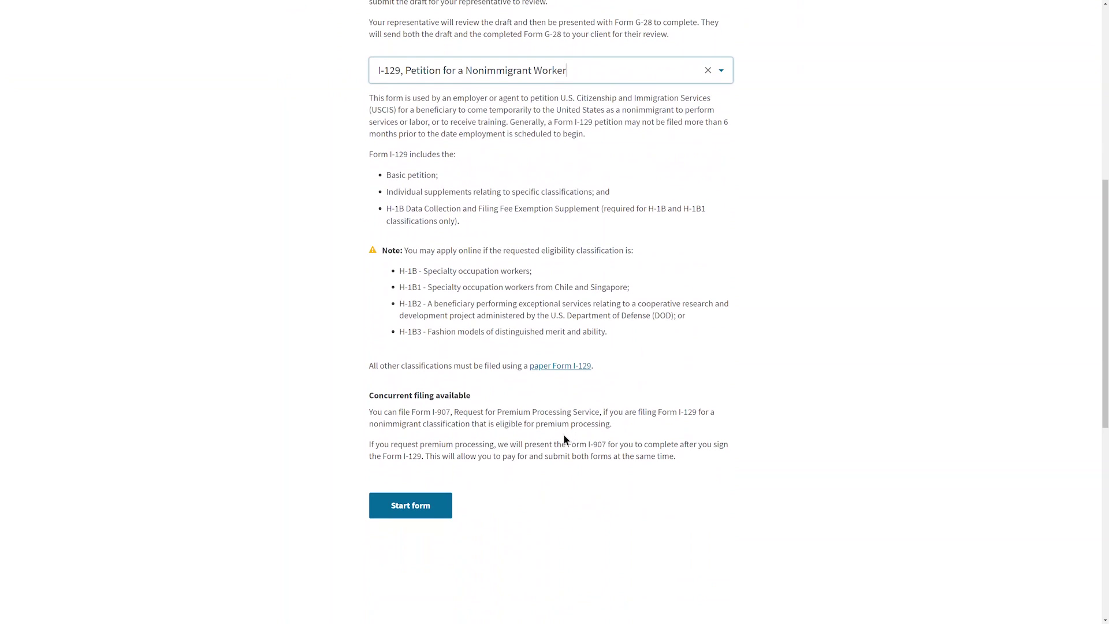
pyautogui.click(406, 506)
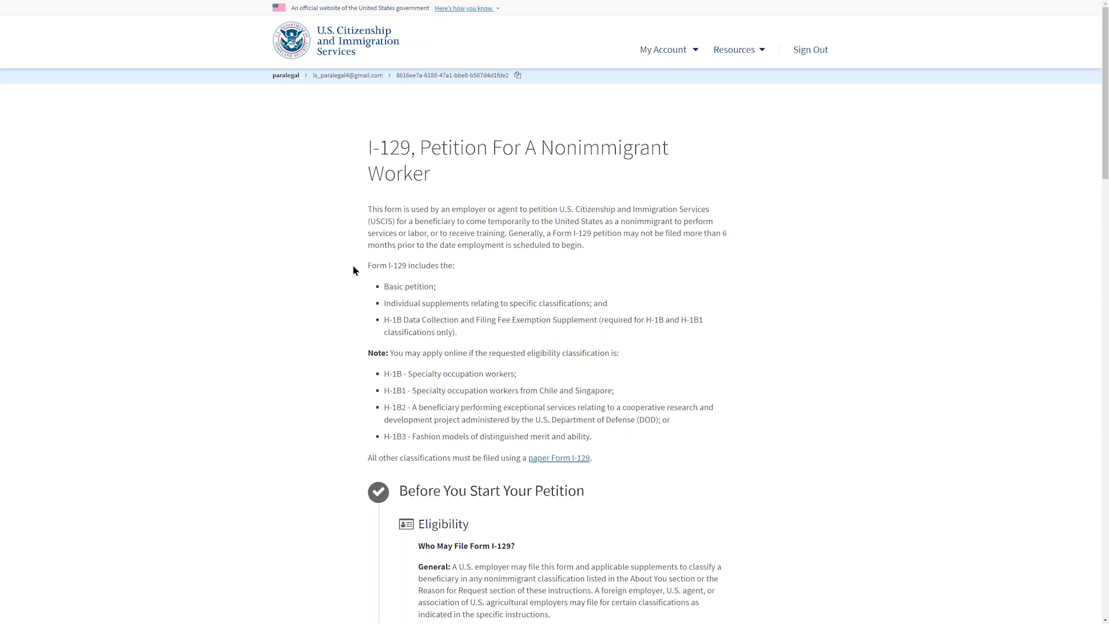
# - Read through the I-129 overview and the Completing Your Petition Online guidance, then begin the petition
pyautogui.scroll(-4, 352, 266)
pyautogui.scroll(-1, 352, 266)
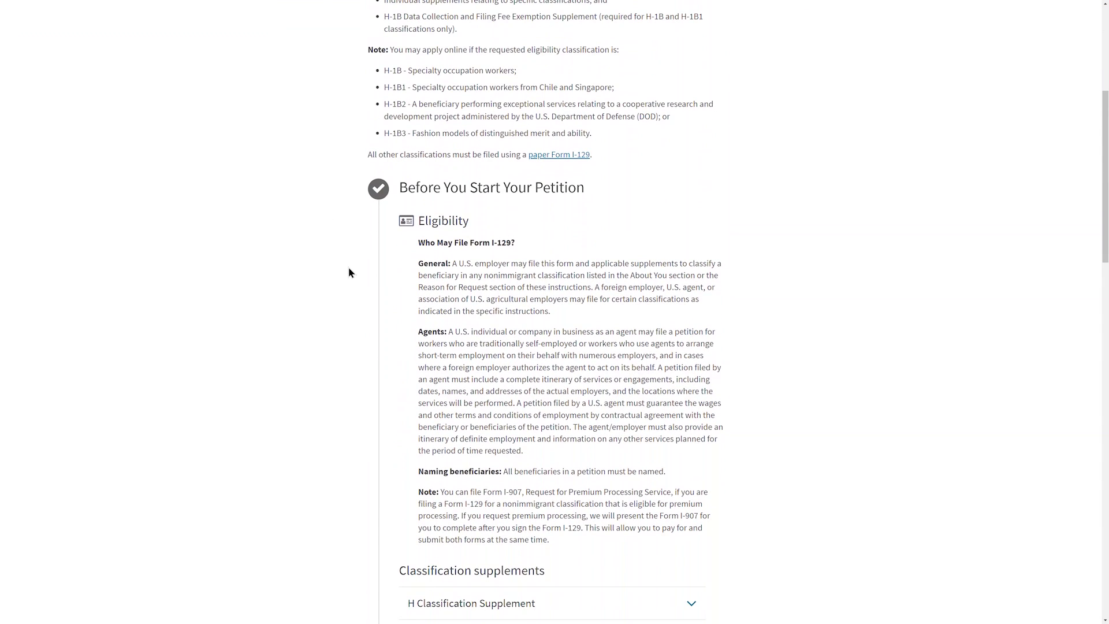
pyautogui.scroll(-2, 349, 268)
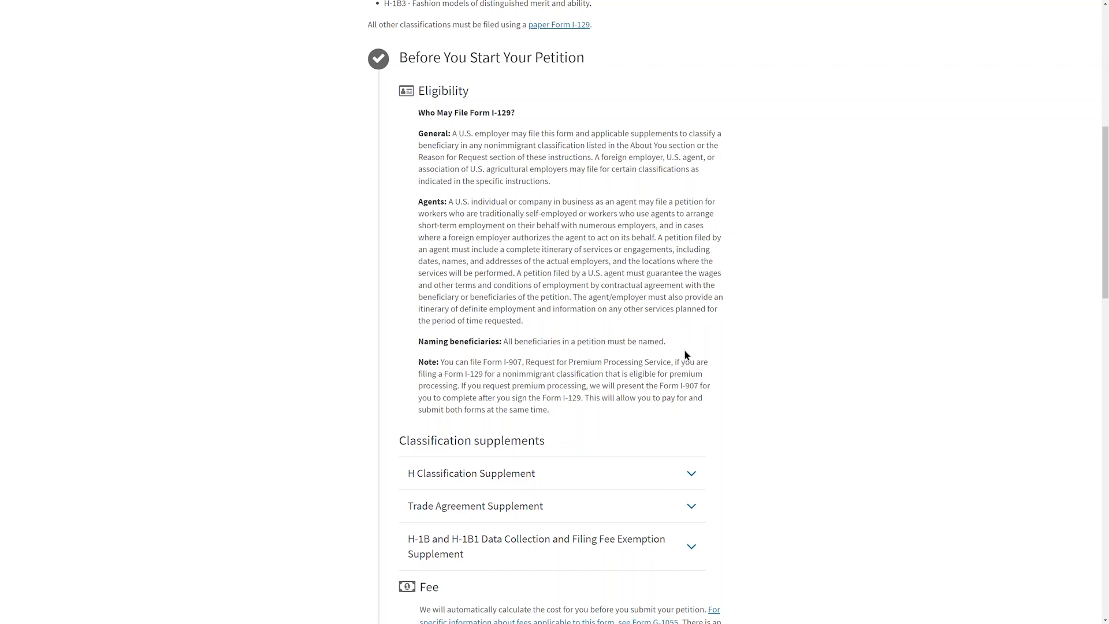
pyautogui.scroll(-8, 684, 354)
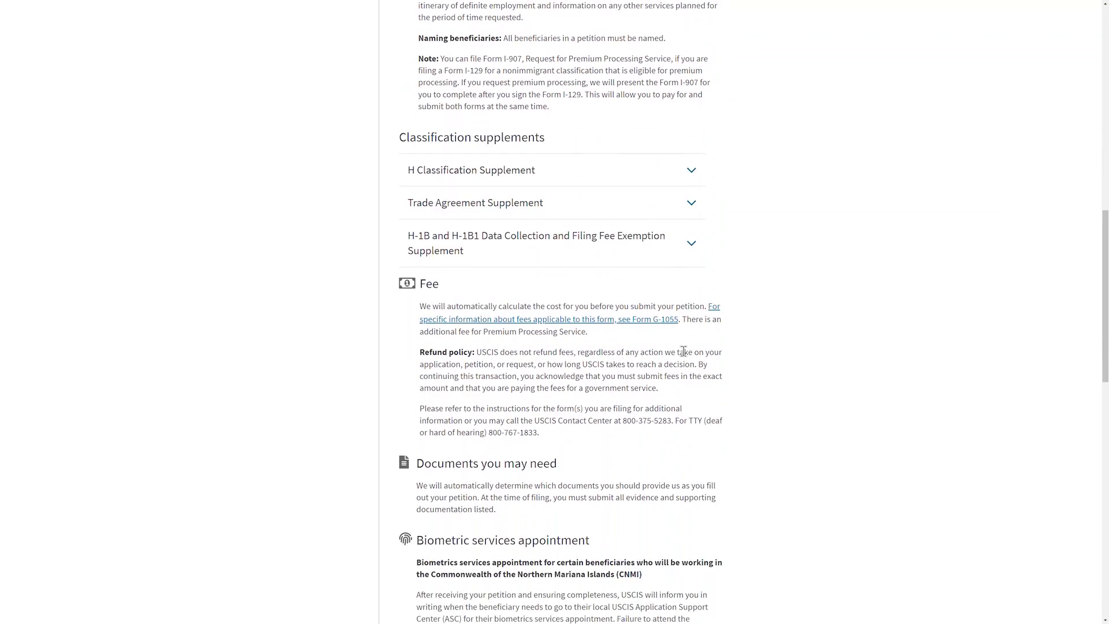
pyautogui.scroll(-7, 685, 355)
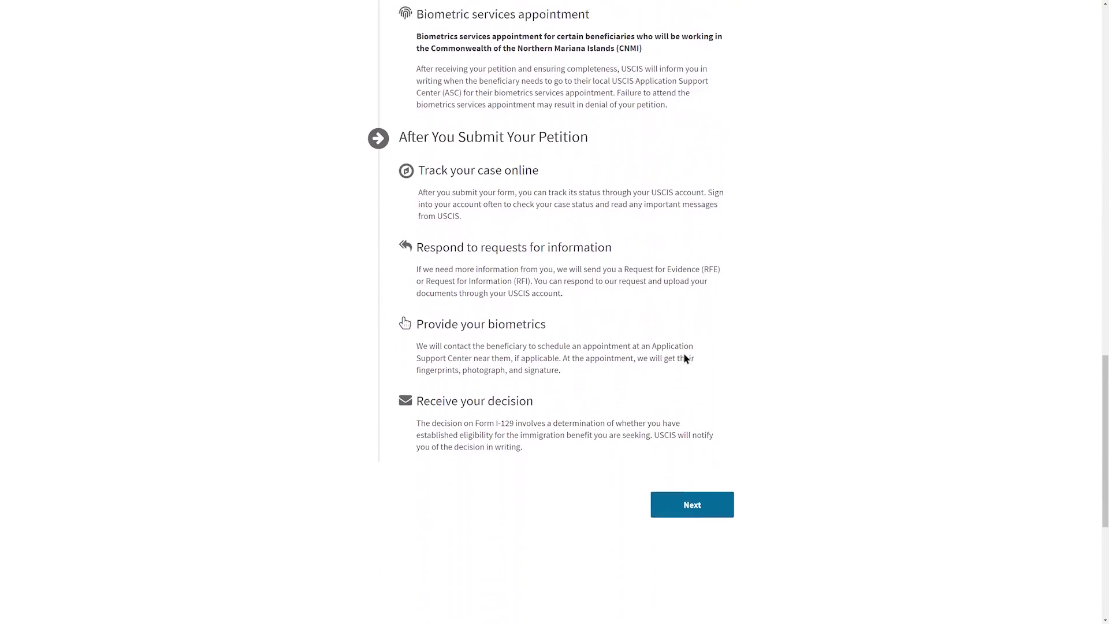
pyautogui.click(693, 467)
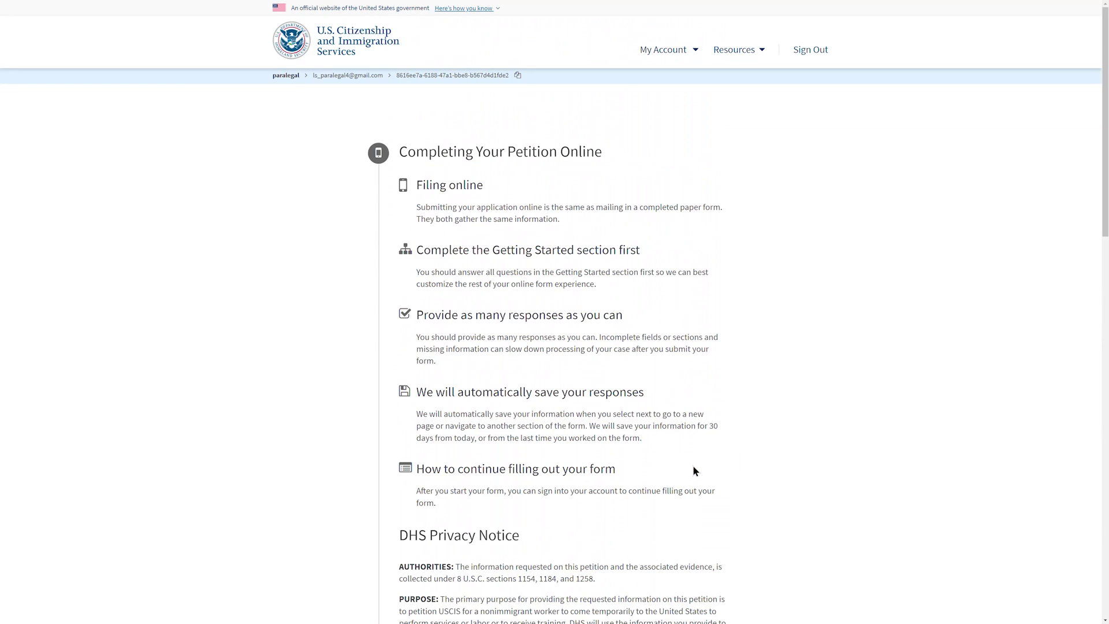
pyautogui.scroll(-7, 774, 373)
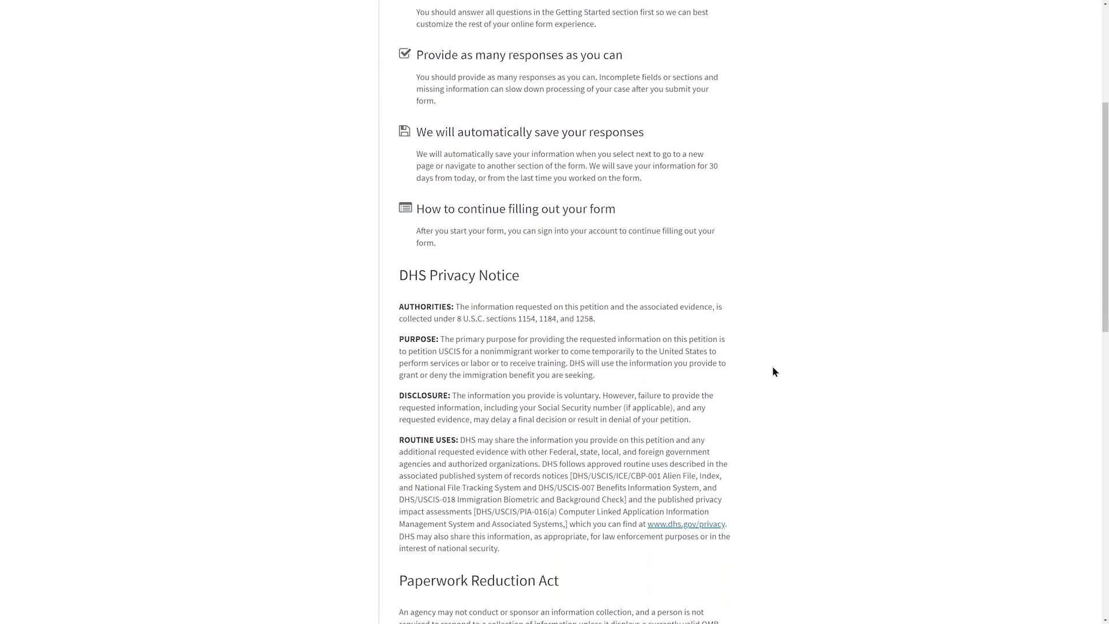
pyautogui.scroll(-6, 774, 372)
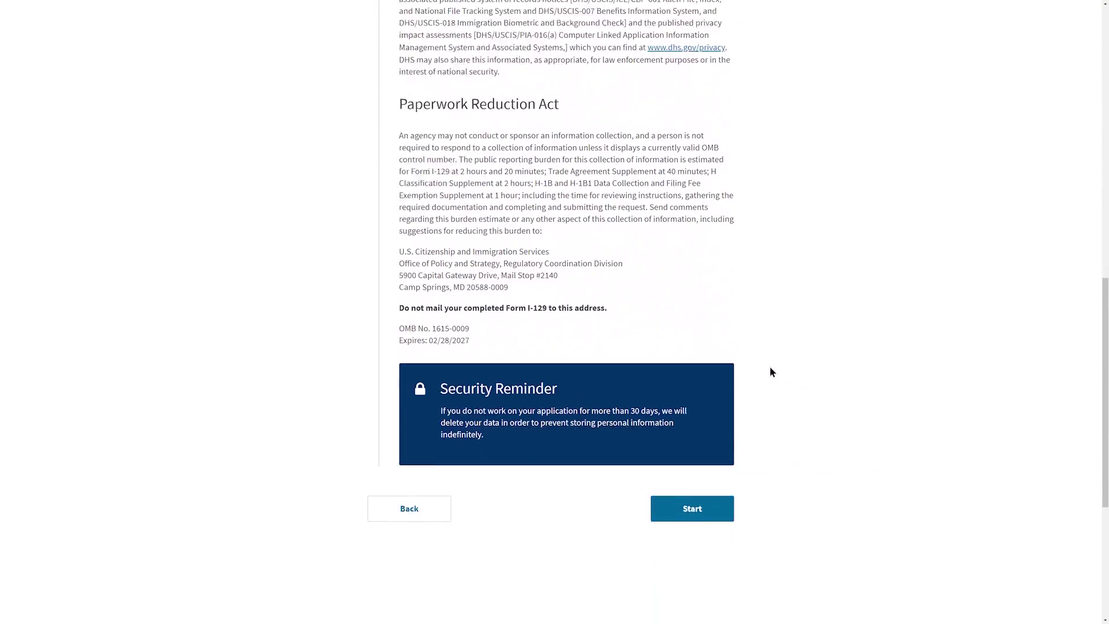
pyautogui.click(700, 512)
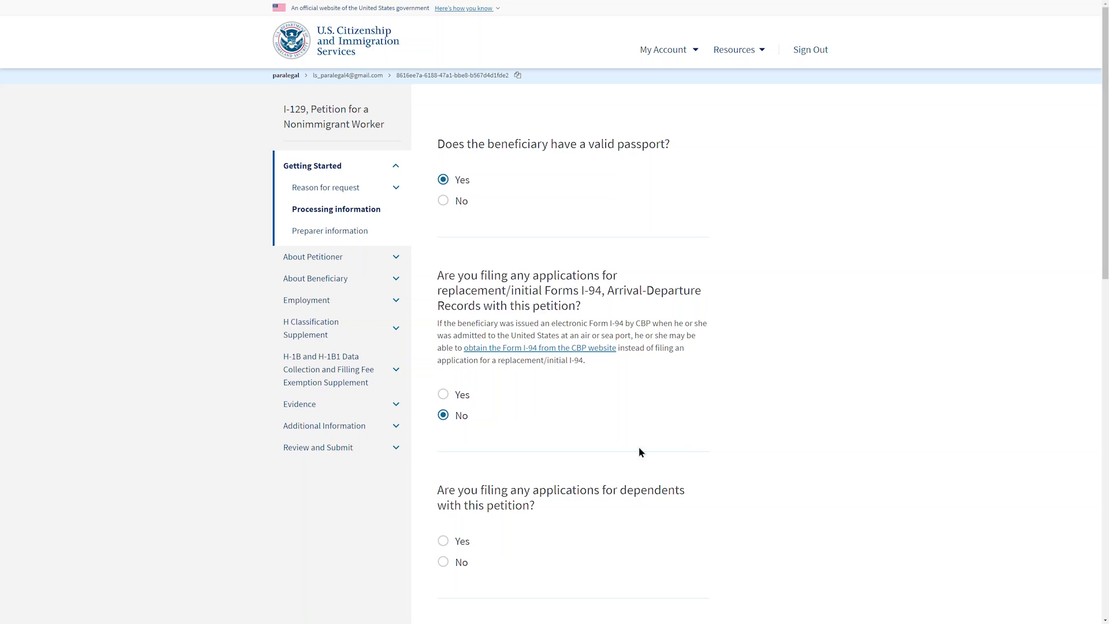
# - Answer Yes to filing applications for dependents in the processing information
pyautogui.click(443, 543)
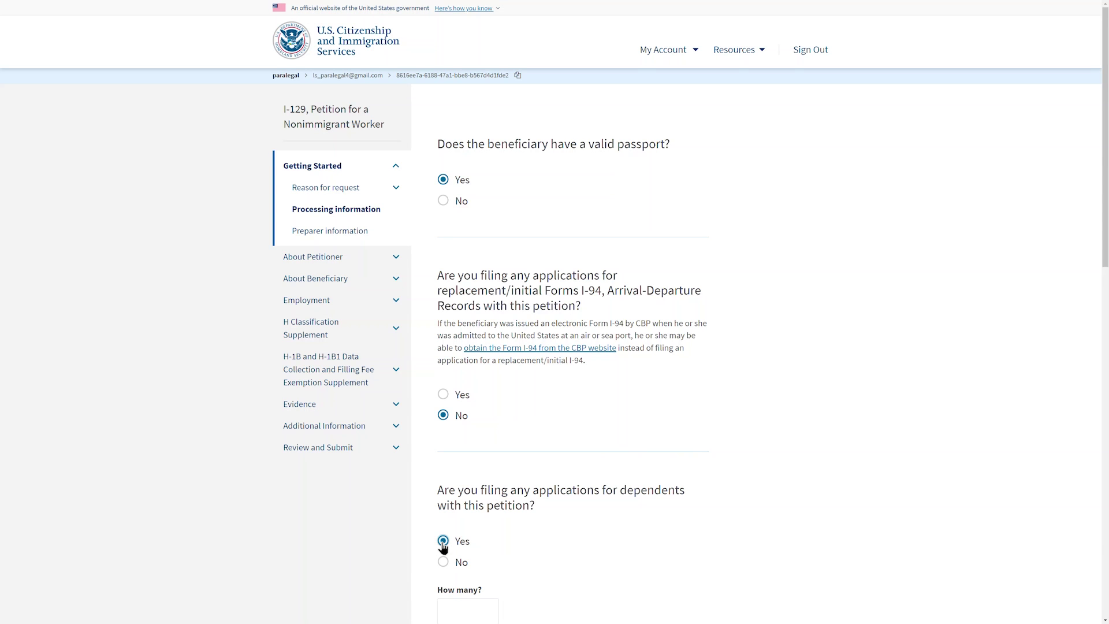
# - Select Yes for Premium Processing Service and save the processing answers
pyautogui.scroll(-5, 443, 547)
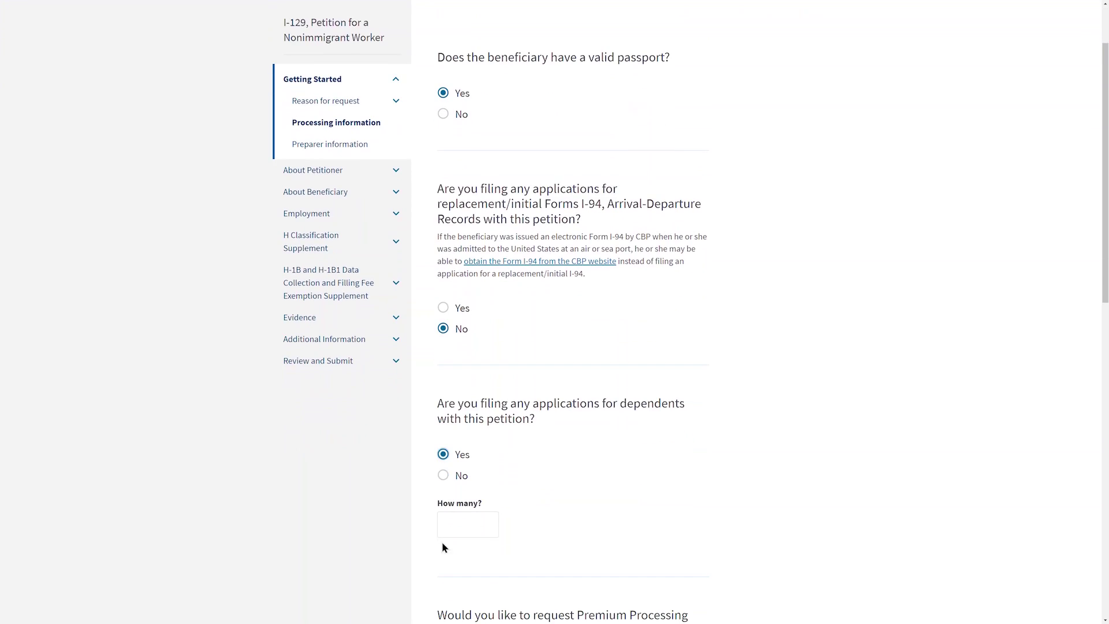
pyautogui.scroll(-5, 441, 545)
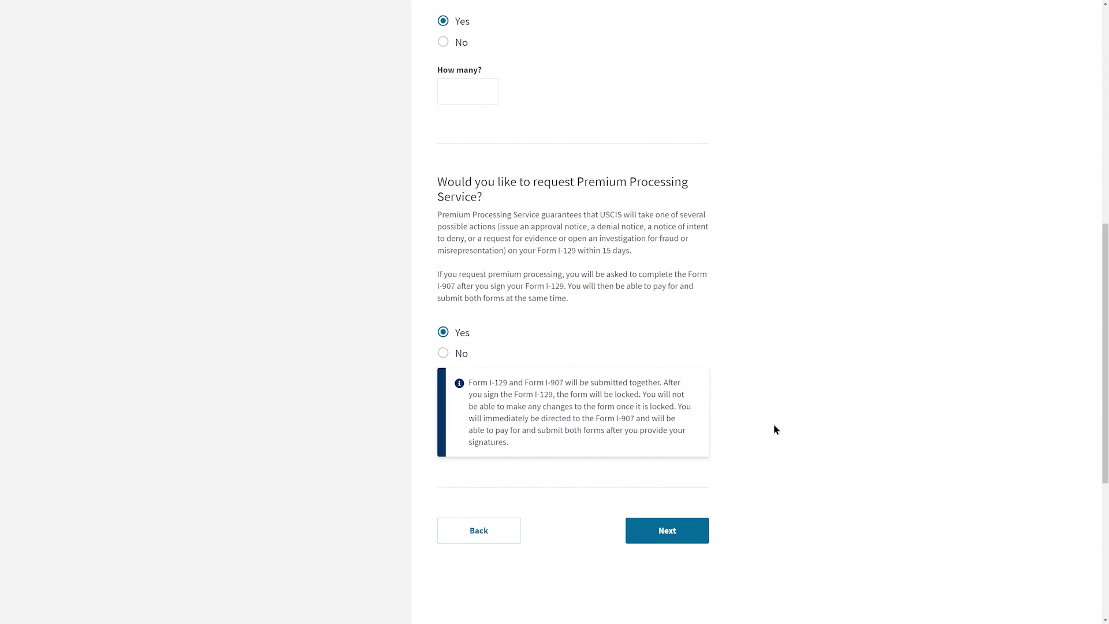
pyautogui.click(673, 530)
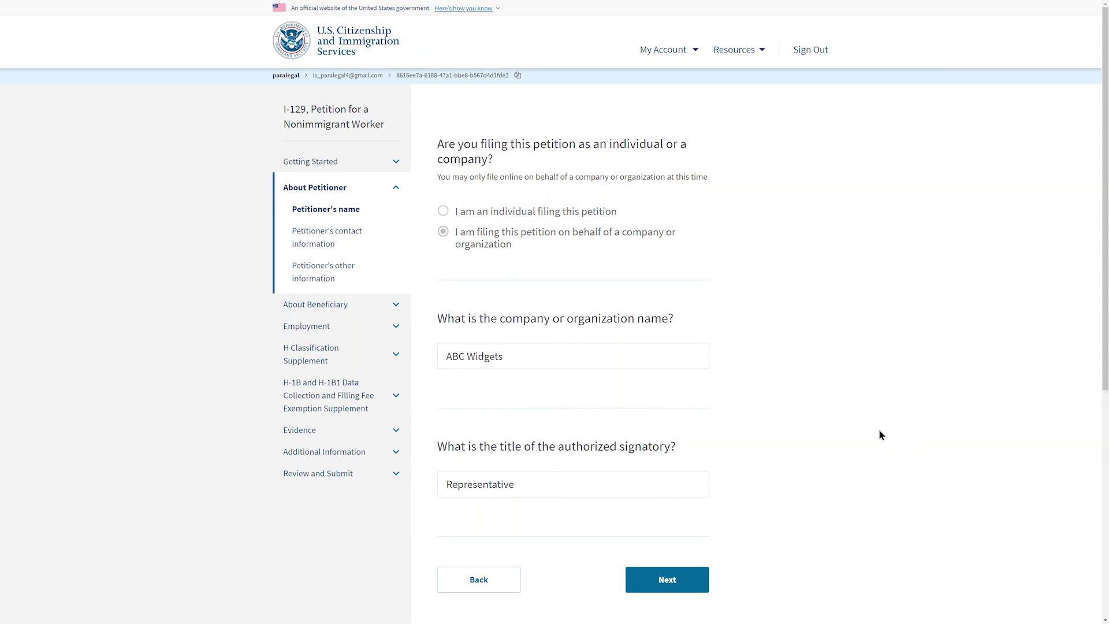
# - Save the petitioner's name, contact details and tax number pages to reach Beneficiary's name
pyautogui.scroll(-2, 880, 434)
pyautogui.click(668, 494)
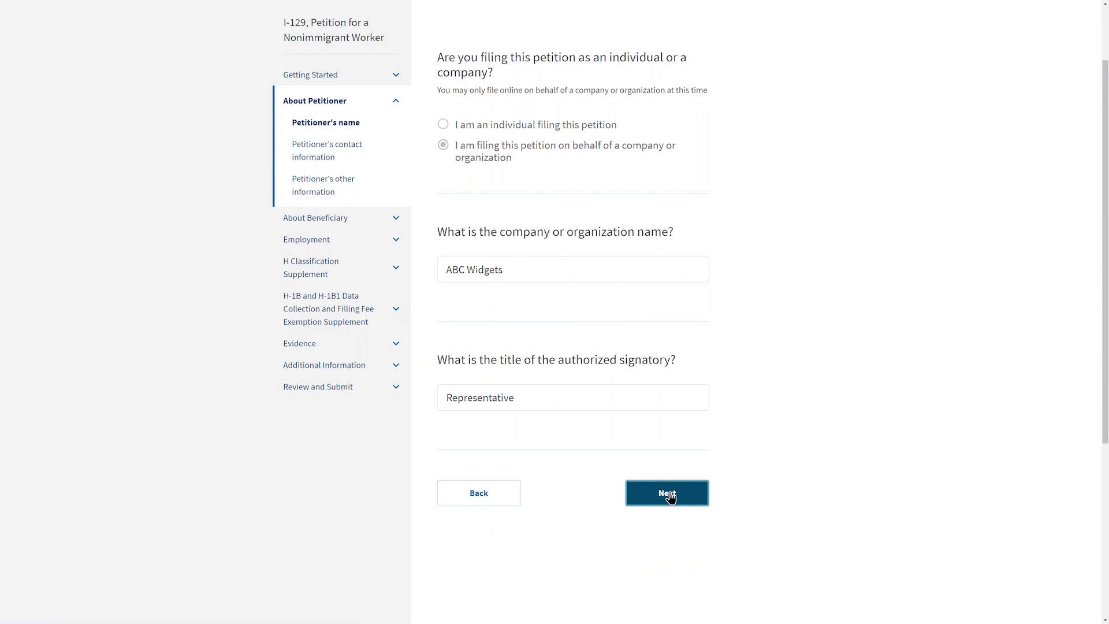
pyautogui.scroll(-3, 669, 463)
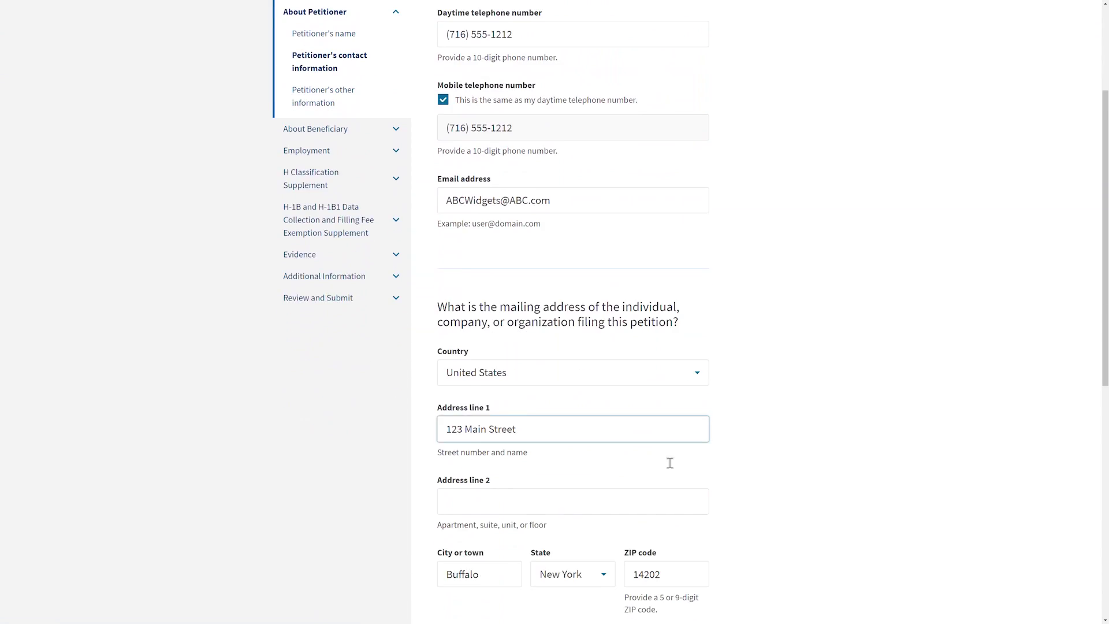
pyautogui.scroll(-3, 670, 462)
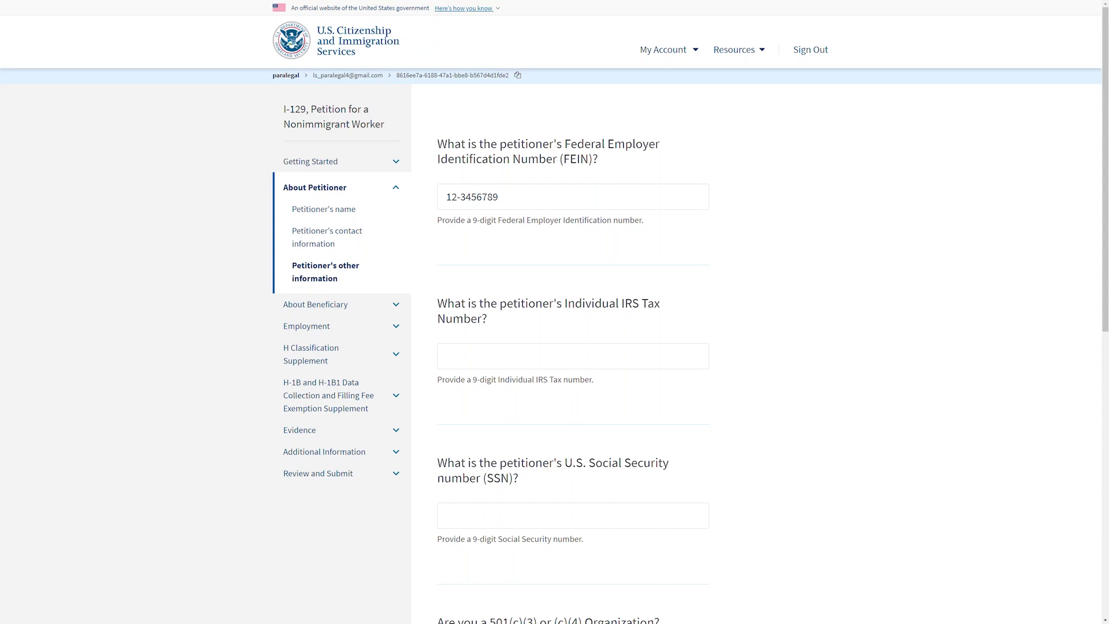
pyautogui.click(314, 304)
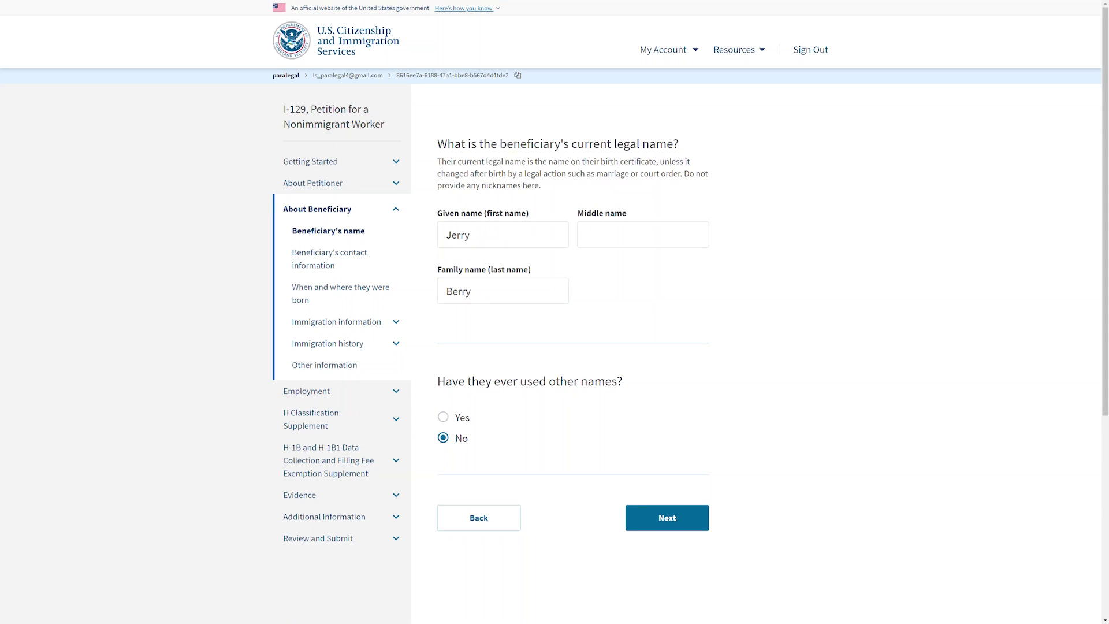
# - Save the beneficiary's name and contact details, with the U.S. mailing address and Buffalo Port of Entry office
pyautogui.click(675, 517)
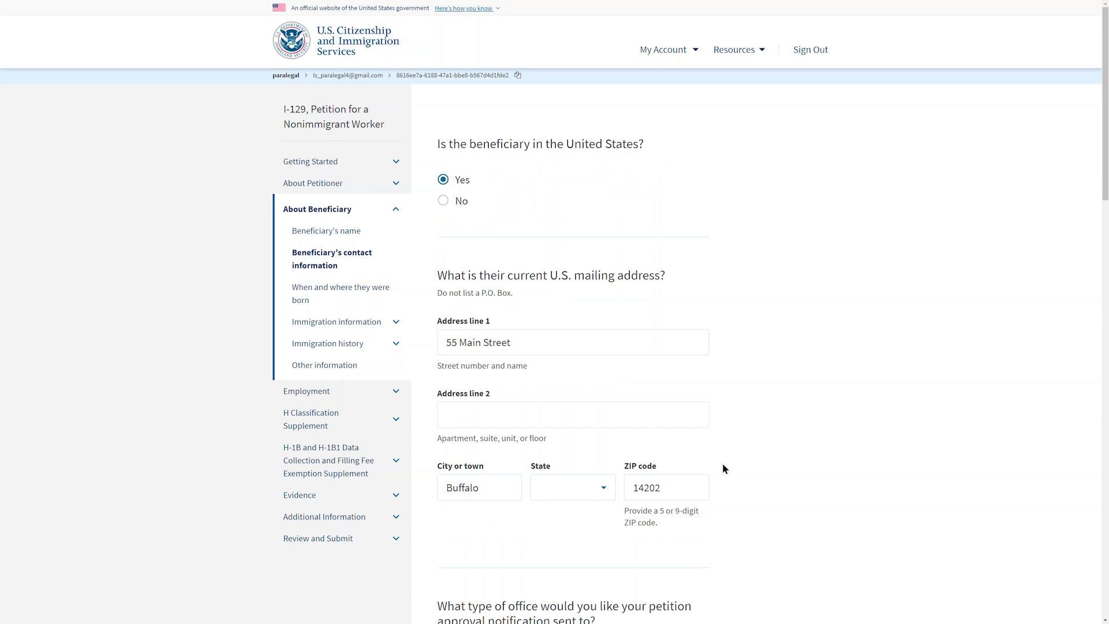
pyautogui.scroll(-3, 785, 411)
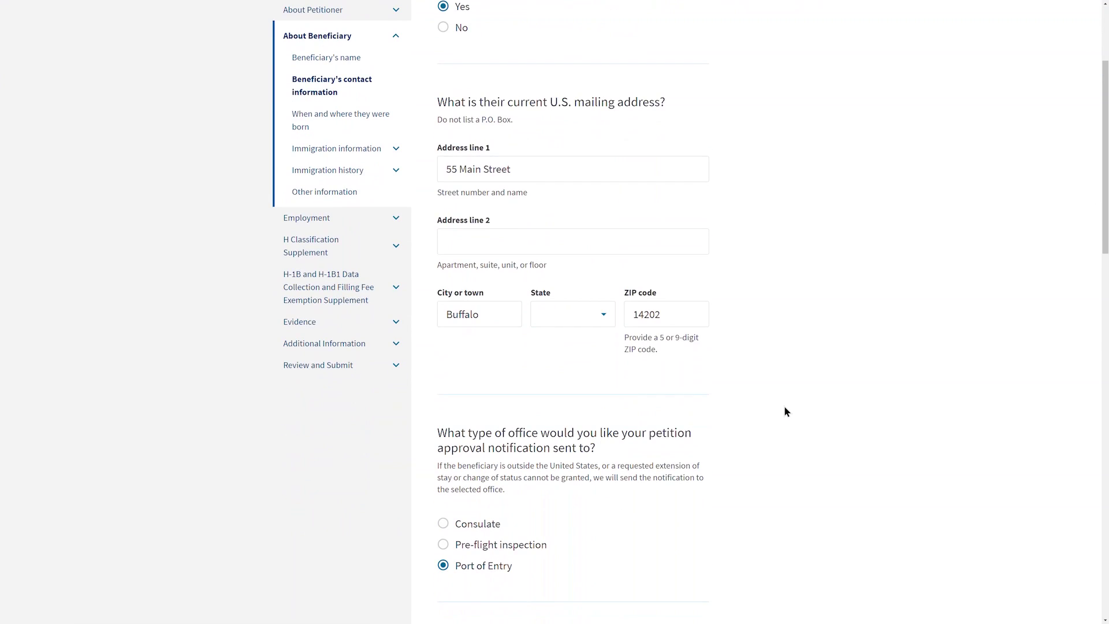
pyautogui.scroll(-10, 772, 430)
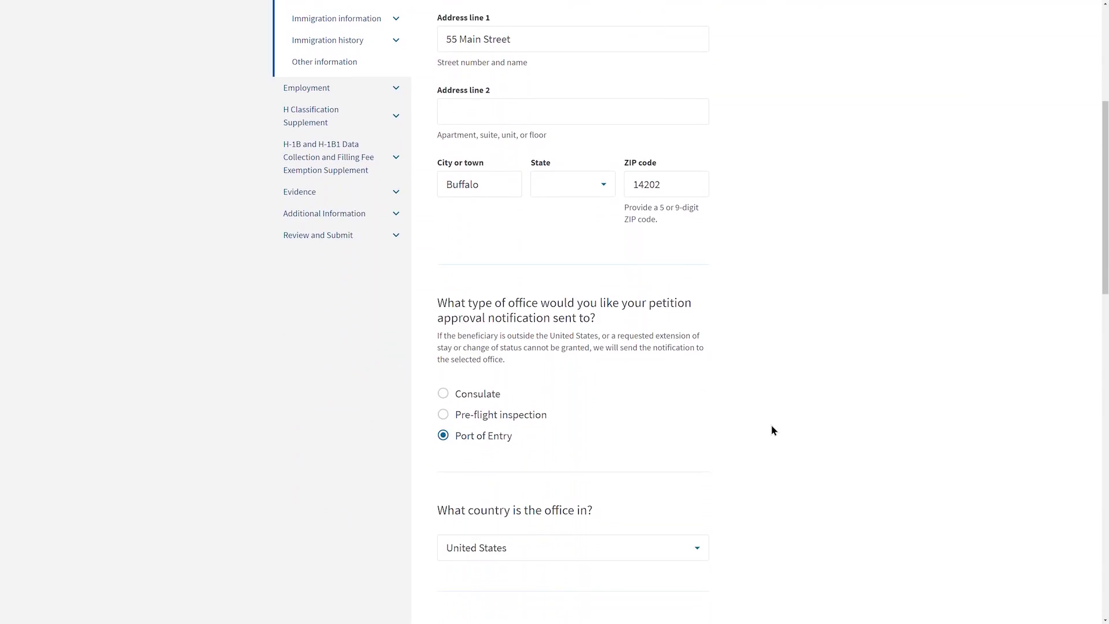
pyautogui.scroll(-5, 770, 431)
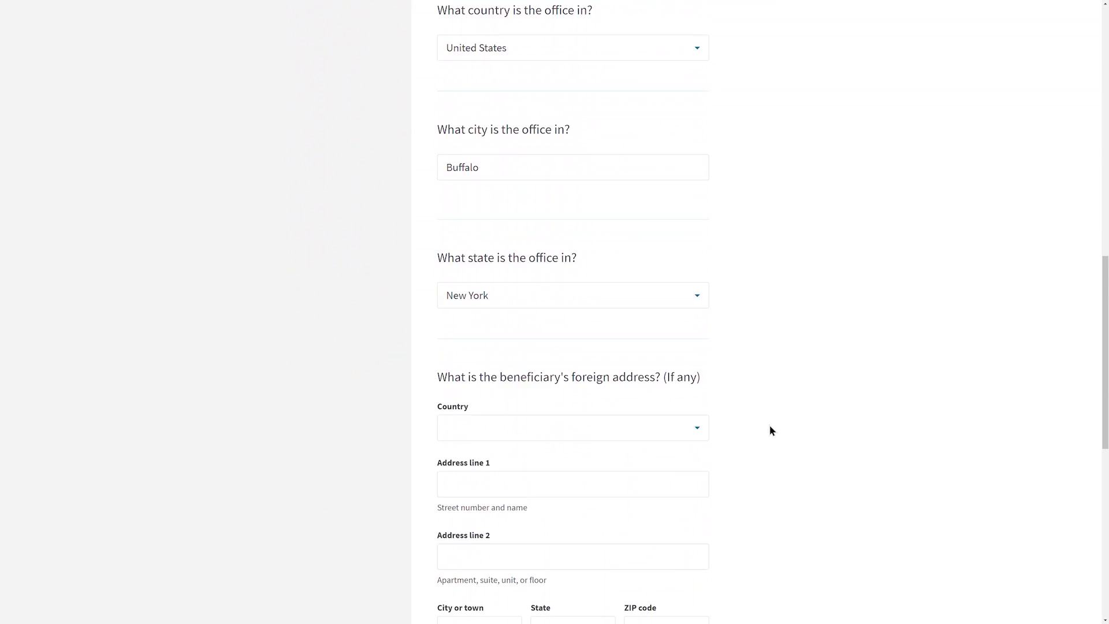
pyautogui.click(685, 528)
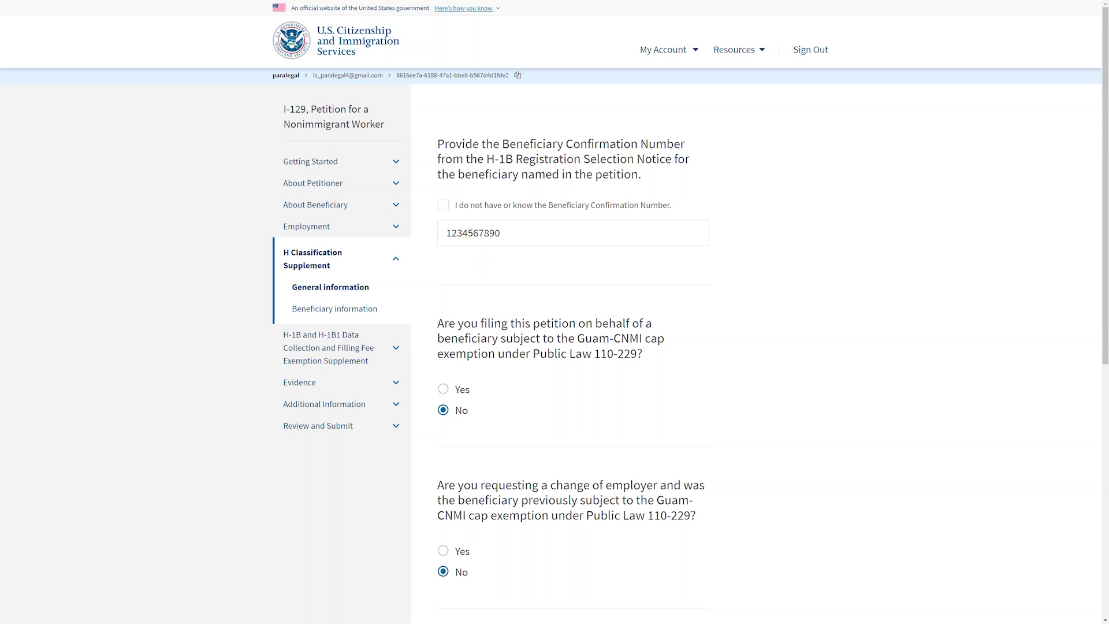
# - Continue from the H Classification Supplement to the evidence upload pages
pyautogui.click(299, 382)
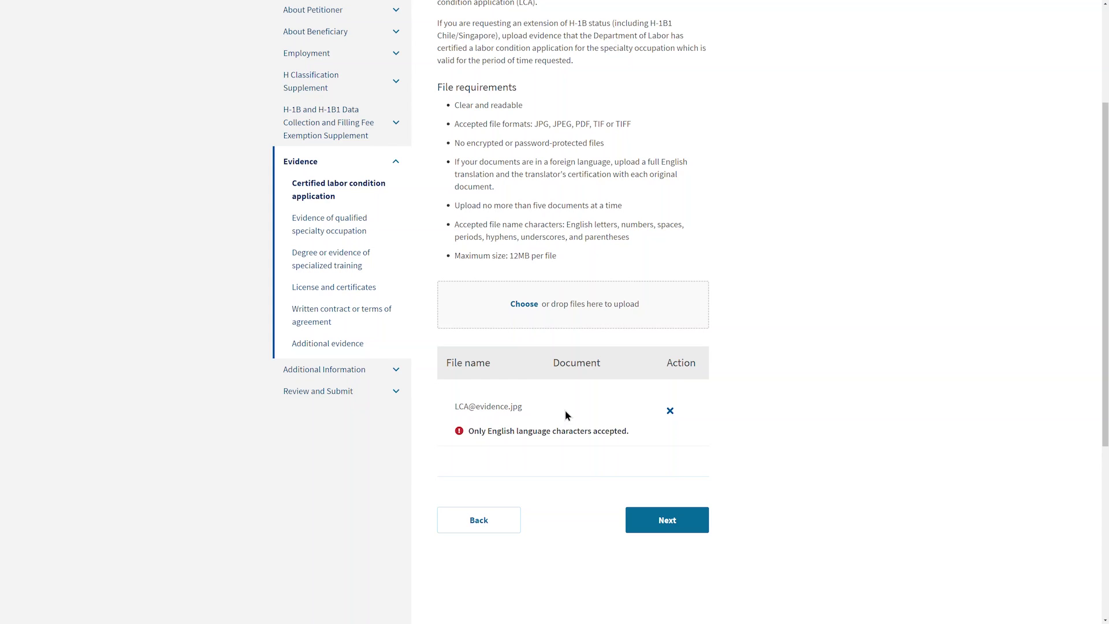
pyautogui.click(670, 412)
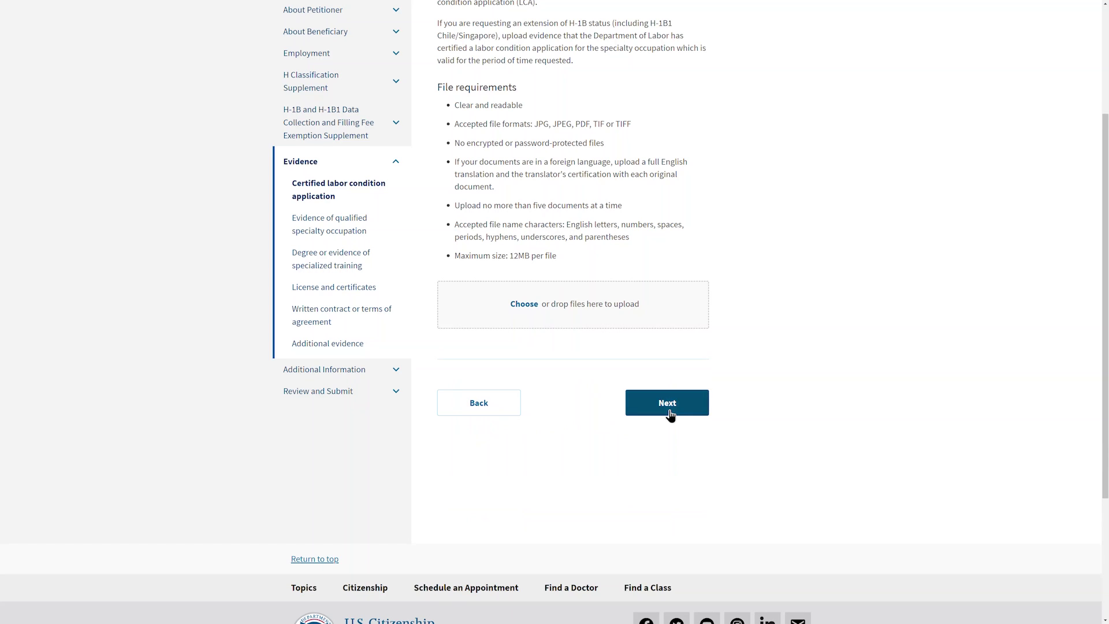
# - Upload LCA Evidence.pdf as additional evidence and begin the beneficiary's-name note
pyautogui.click(524, 306)
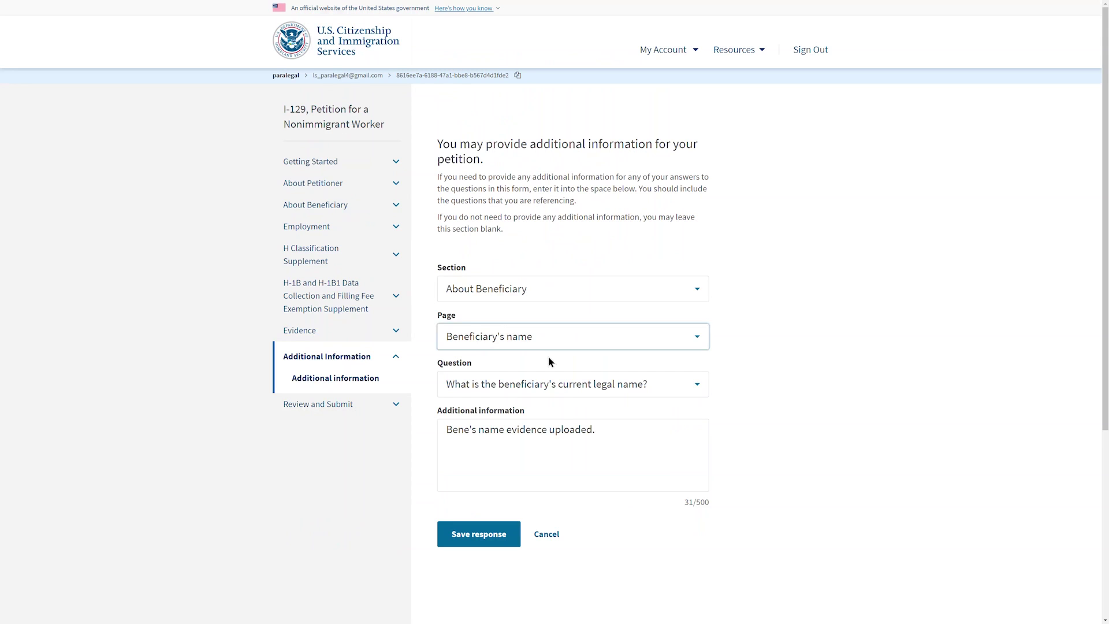
pyautogui.click(617, 480)
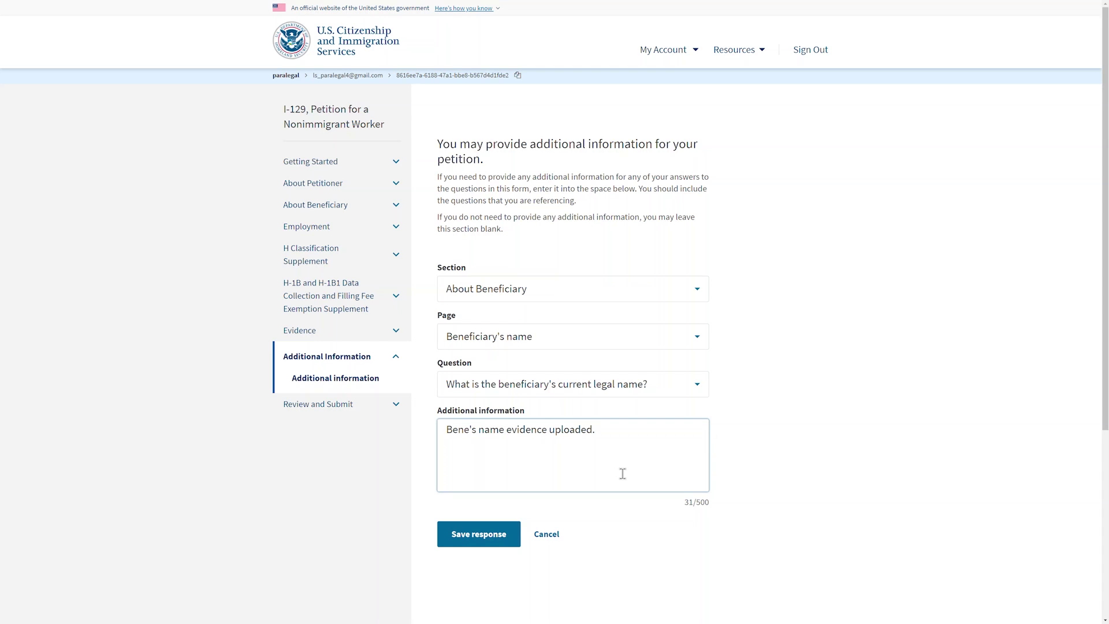
# - Keep the note's section as About Beneficiary and save the additional information response
pyautogui.click(747, 430)
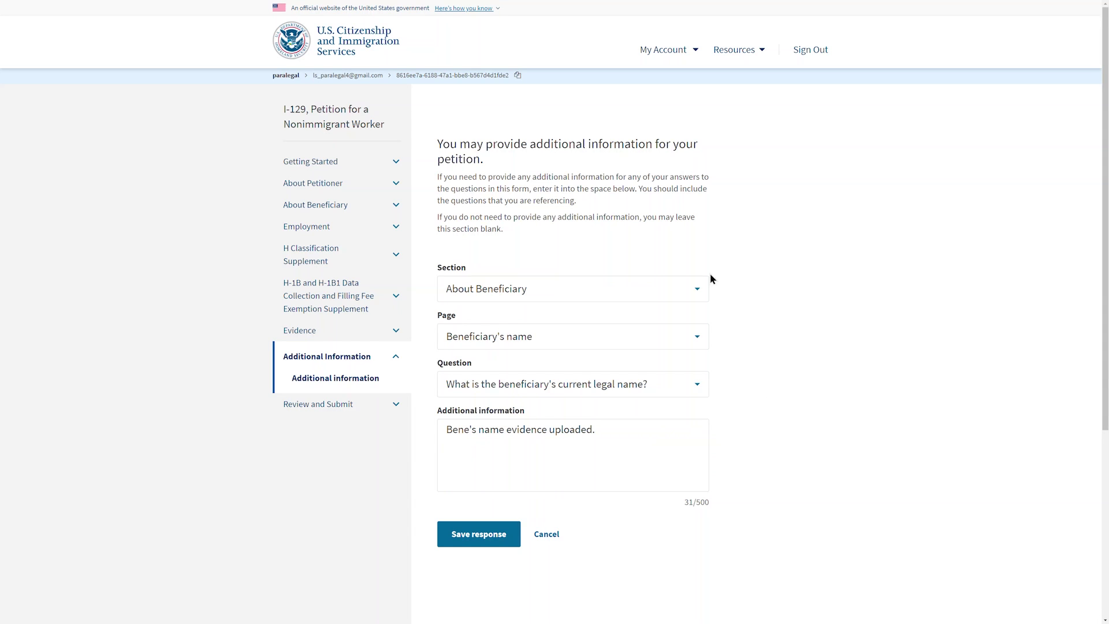
pyautogui.click(697, 289)
pyautogui.click(698, 289)
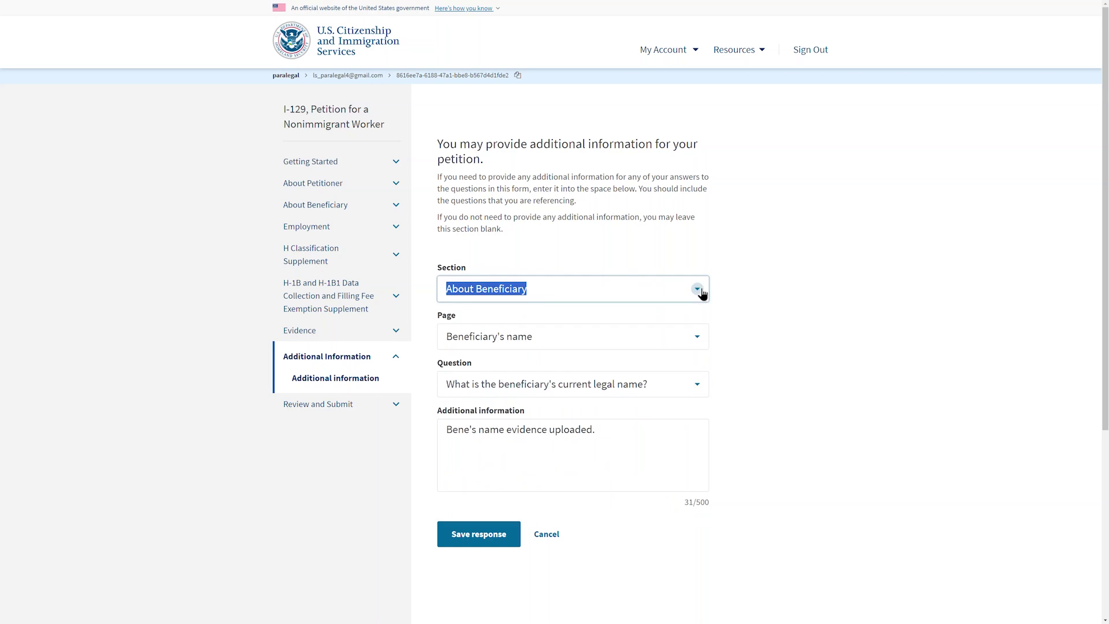
pyautogui.click(729, 404)
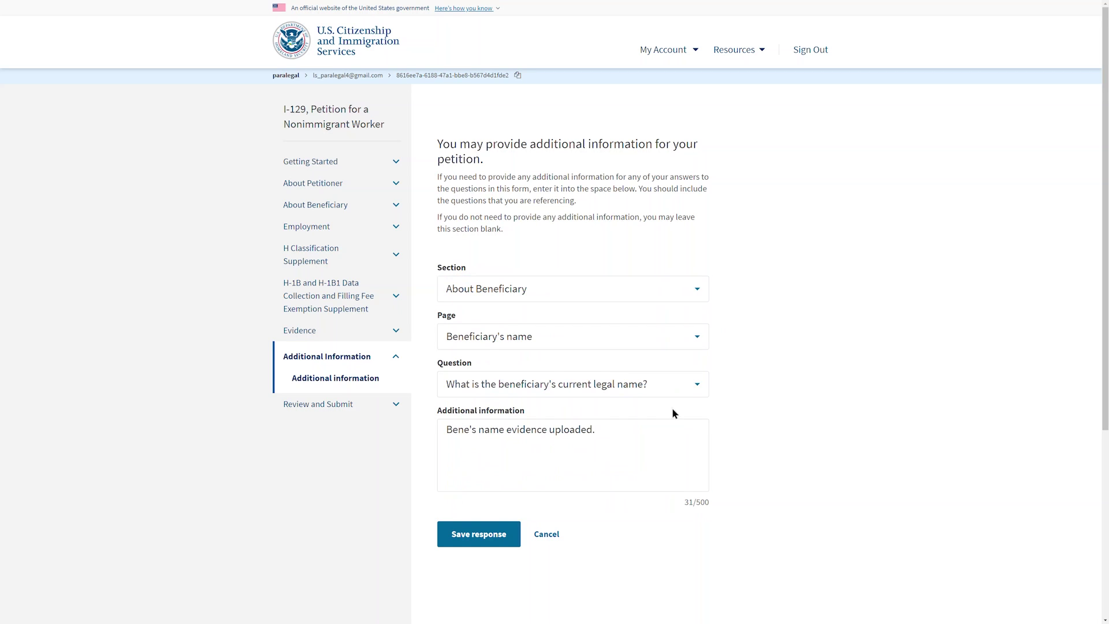
pyautogui.click(620, 438)
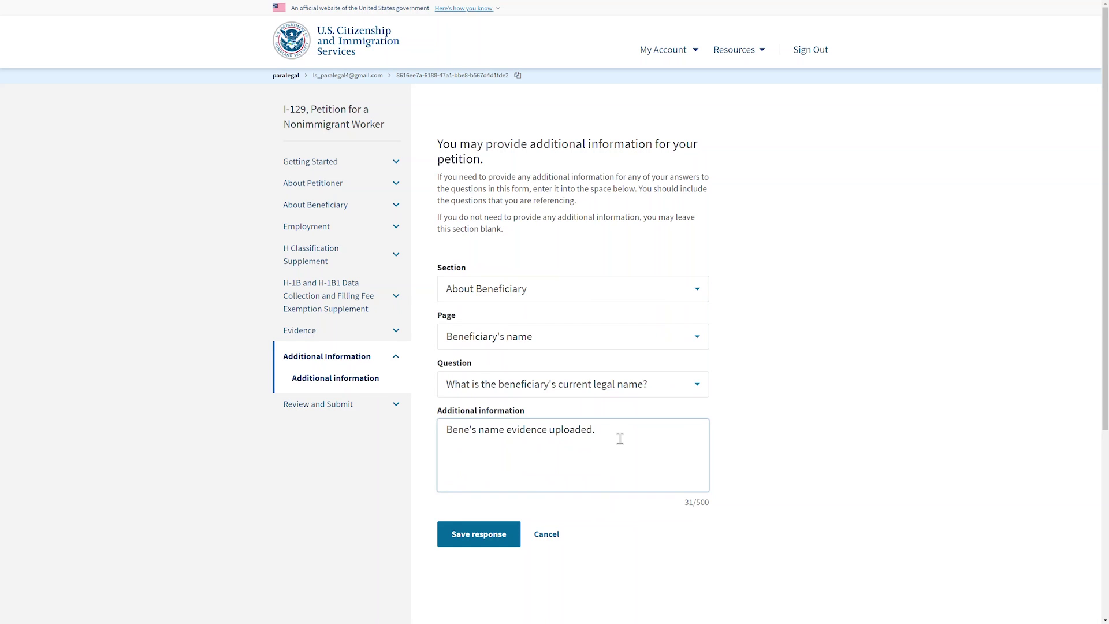
pyautogui.click(490, 535)
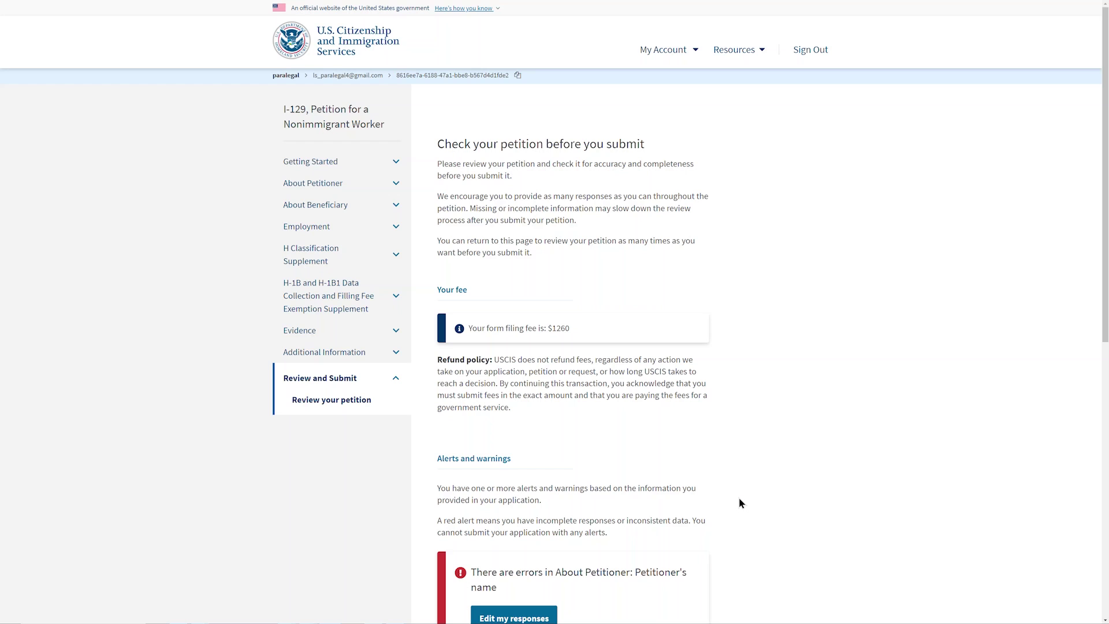
# - Paste 'ABC Widgets' into the empty company name field to clear the petitioner-name error, then continue
pyautogui.scroll(-4, 739, 498)
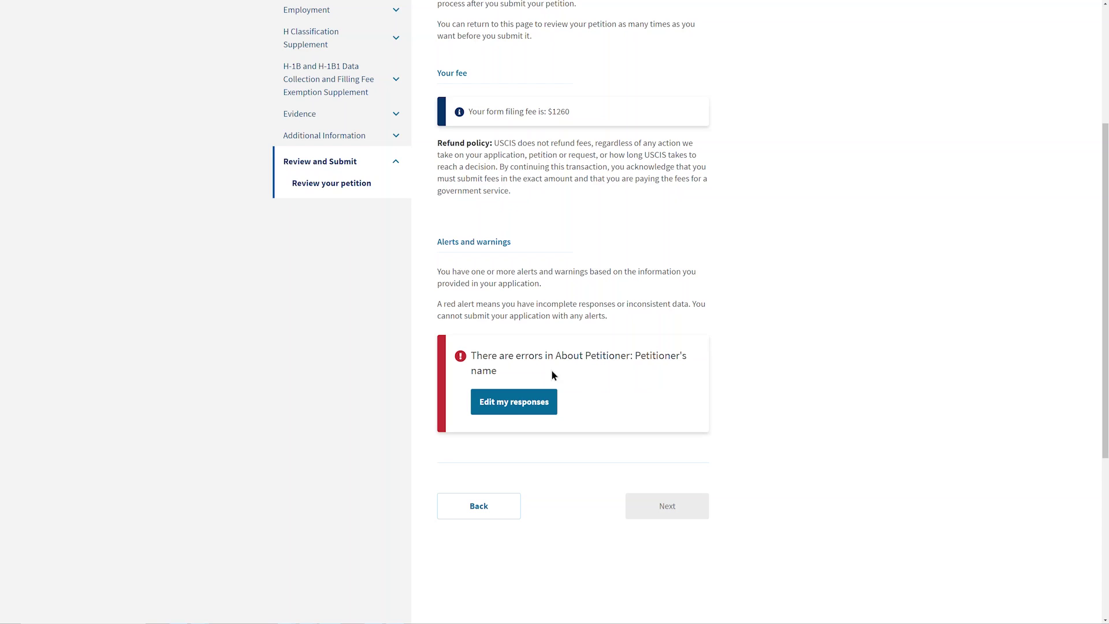
pyautogui.click(537, 409)
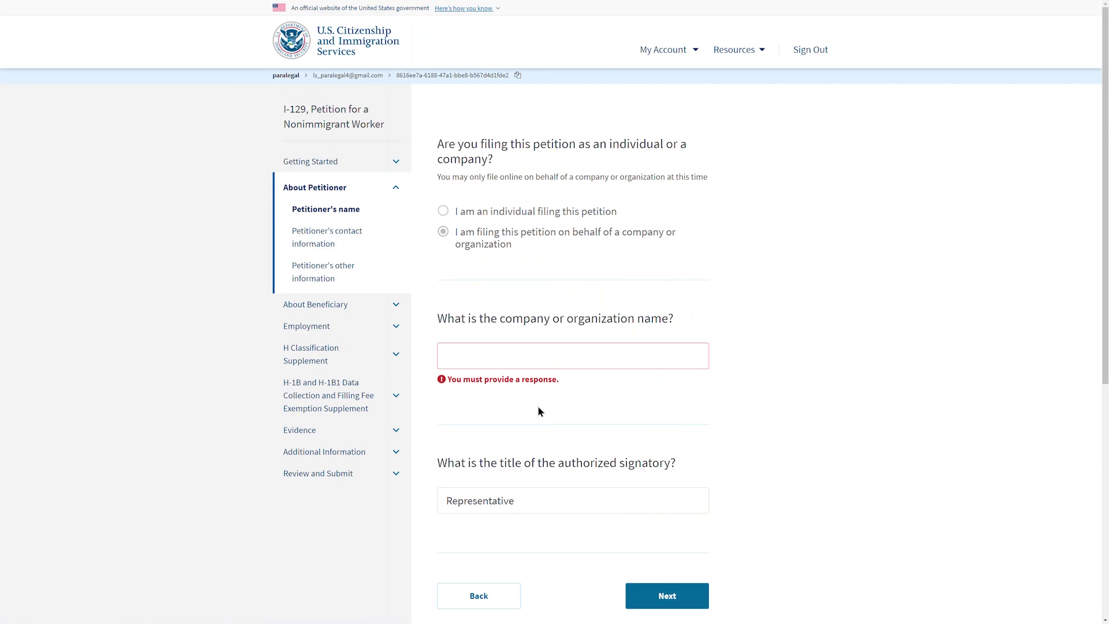
pyautogui.click(513, 358)
pyautogui.rightClick(512, 359)
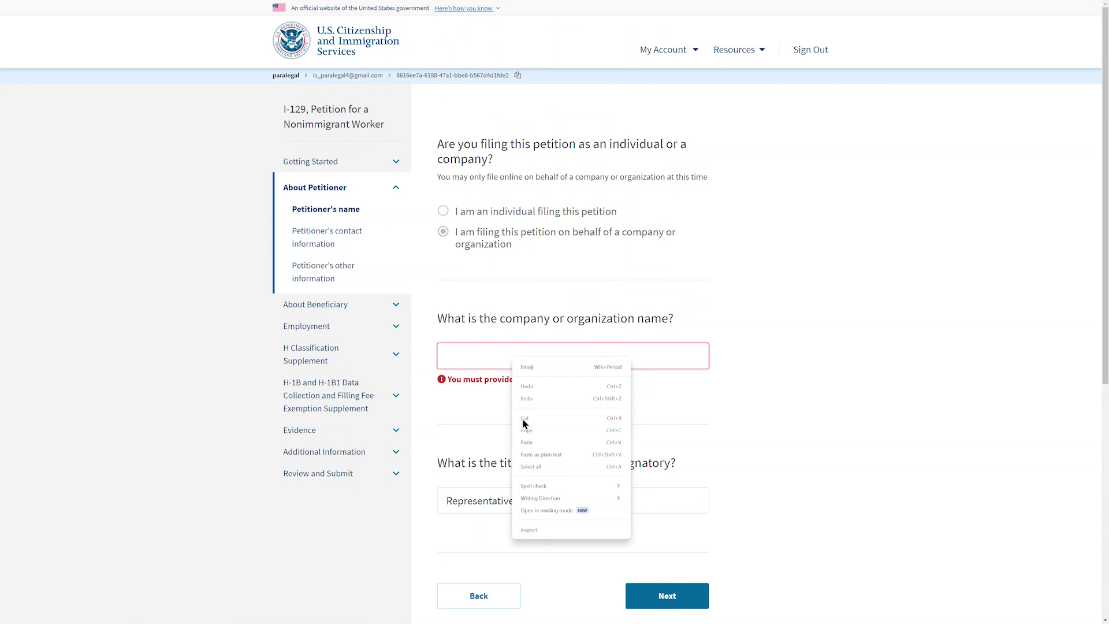
pyautogui.click(531, 444)
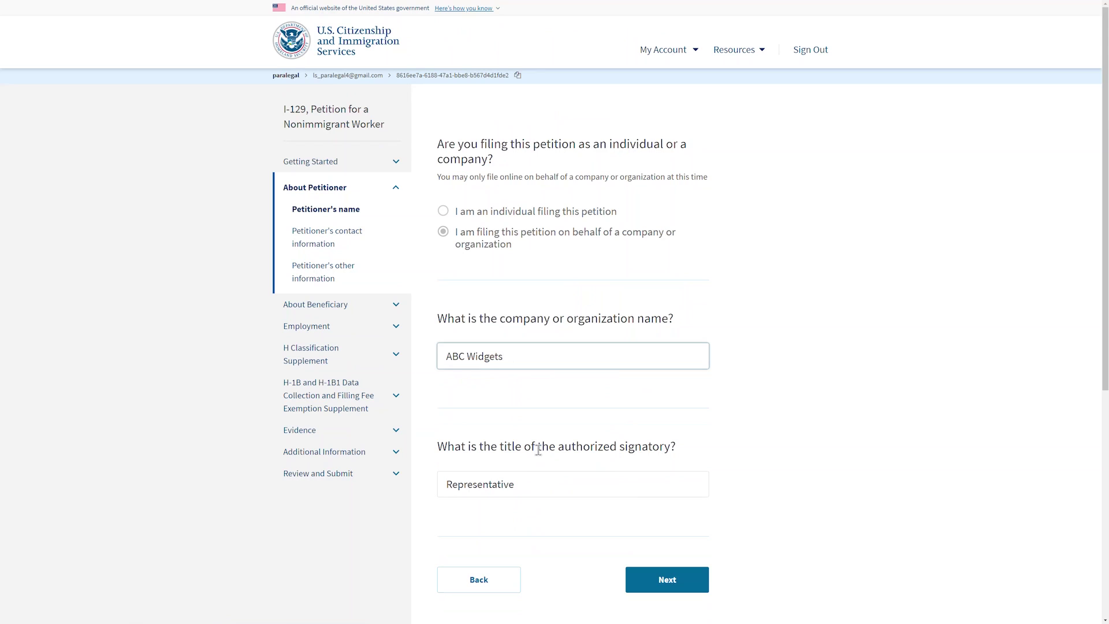
pyautogui.click(669, 588)
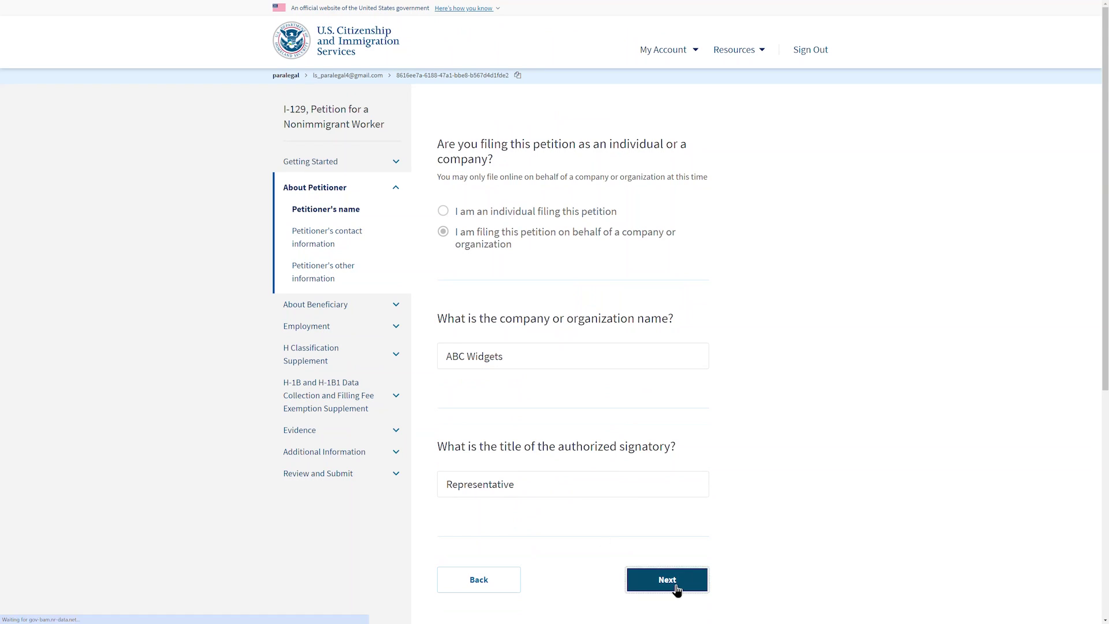
# - Go to Review and Submit and scroll the I-129 petition summary to the Additional Information note
pyautogui.click(327, 478)
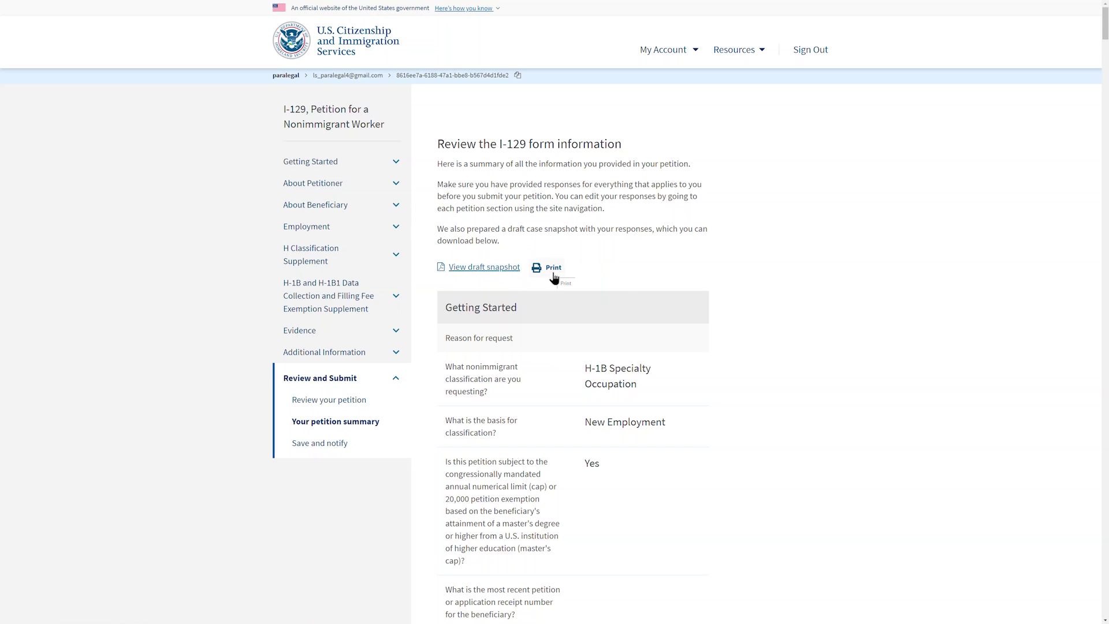
pyautogui.scroll(-18, 766, 324)
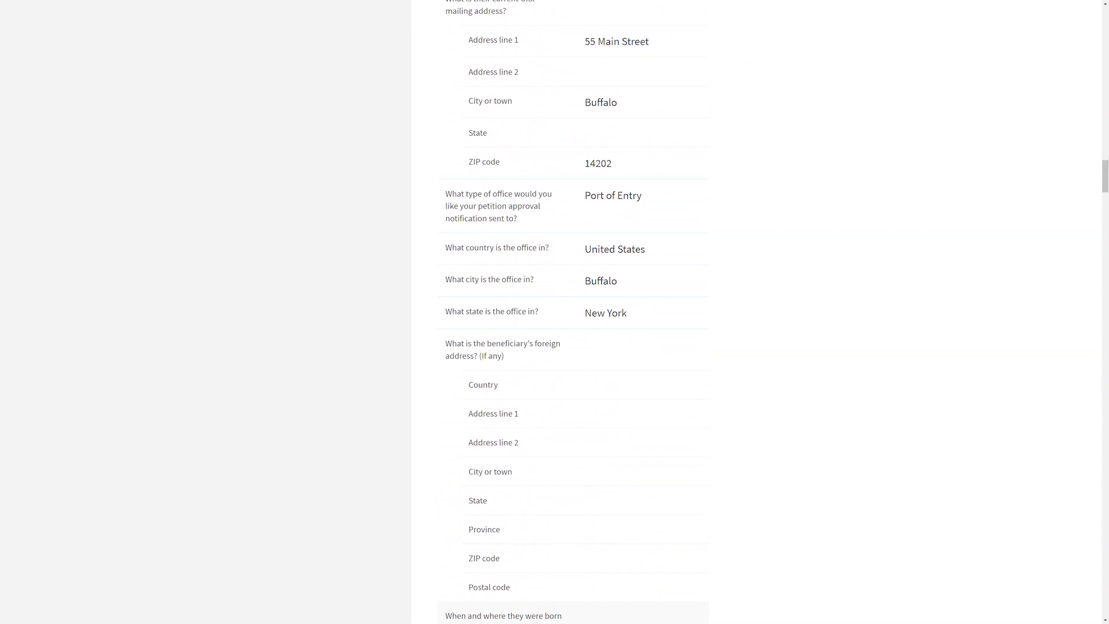
pyautogui.moveTo(1104, 168); pyautogui.dragTo(1105, 584)
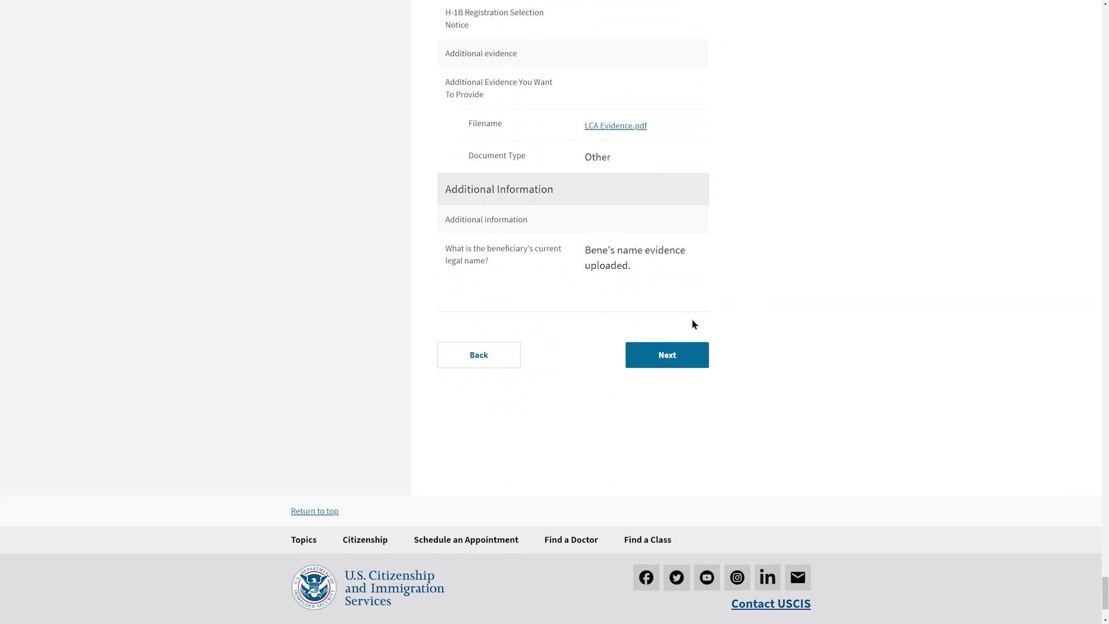
# - Finish the I-129 summary and select the company administrator to notify for review and signing
pyautogui.click(670, 357)
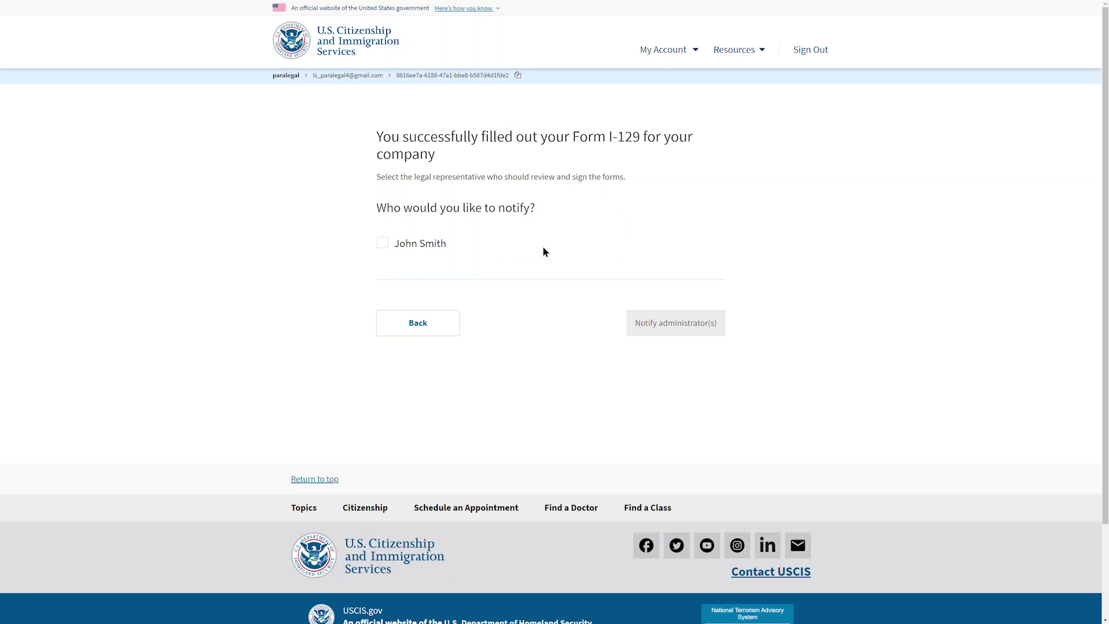
pyautogui.click(383, 247)
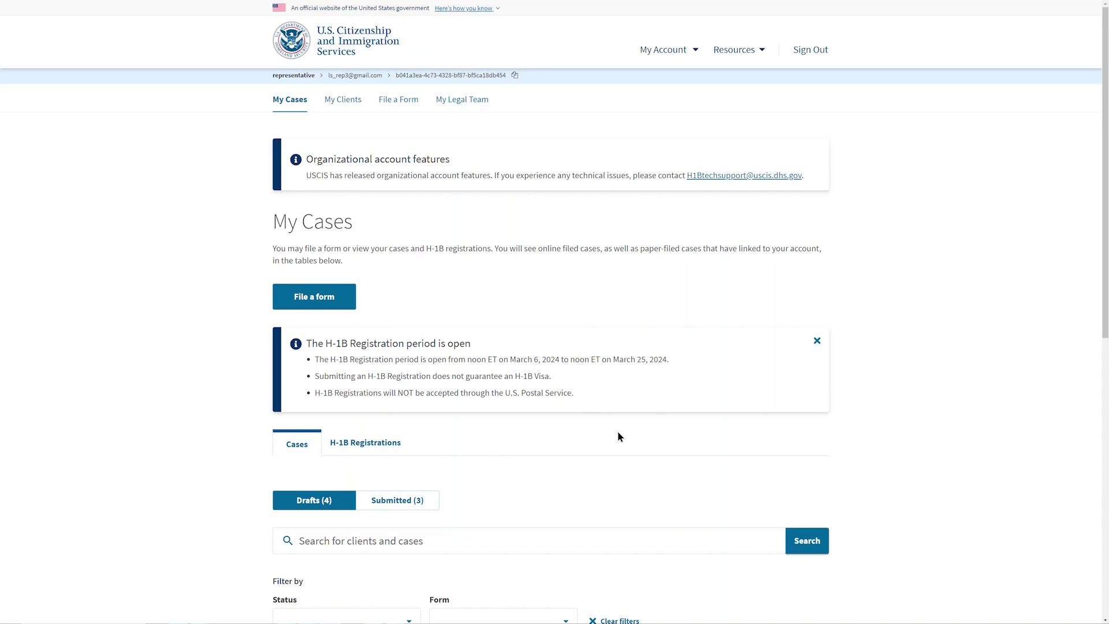
# - Open the ABC Widgets I-129 draft pending administrator signature from My Cases
pyautogui.scroll(-6, 618, 436)
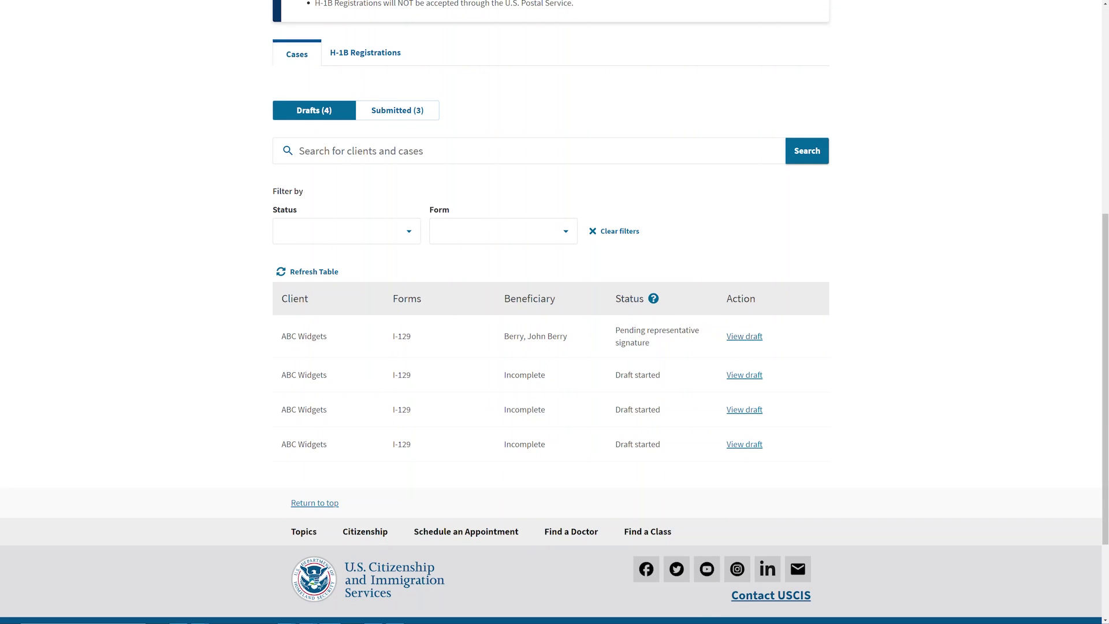
pyautogui.click(743, 336)
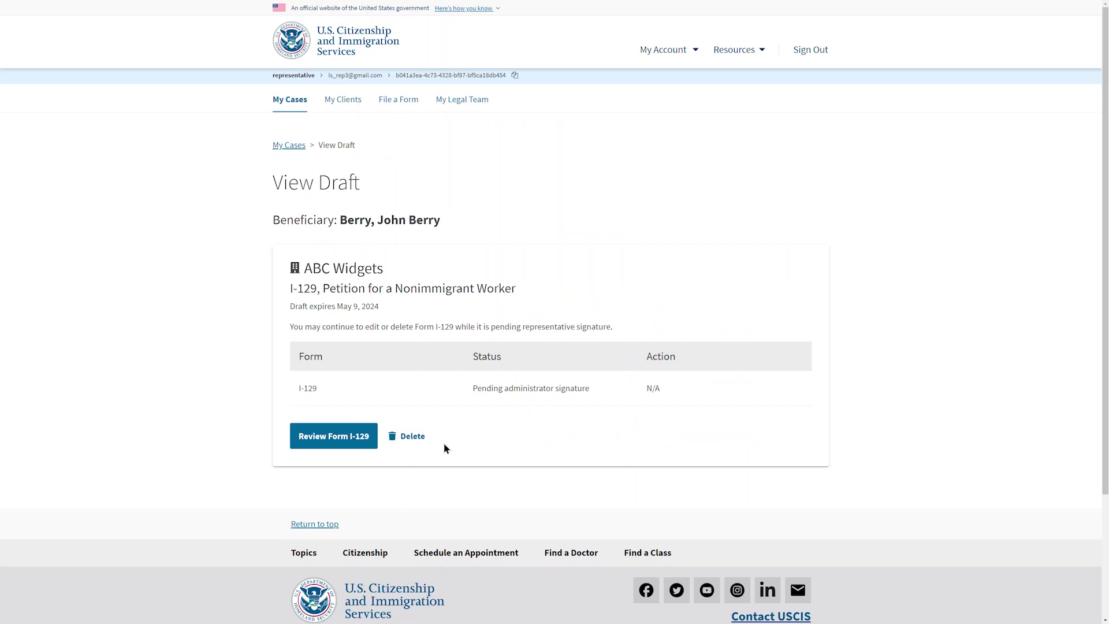
# - Review the alert-free I-129 check, read the whole petition summary, and reach the Preparer's Declaration page
pyautogui.click(366, 443)
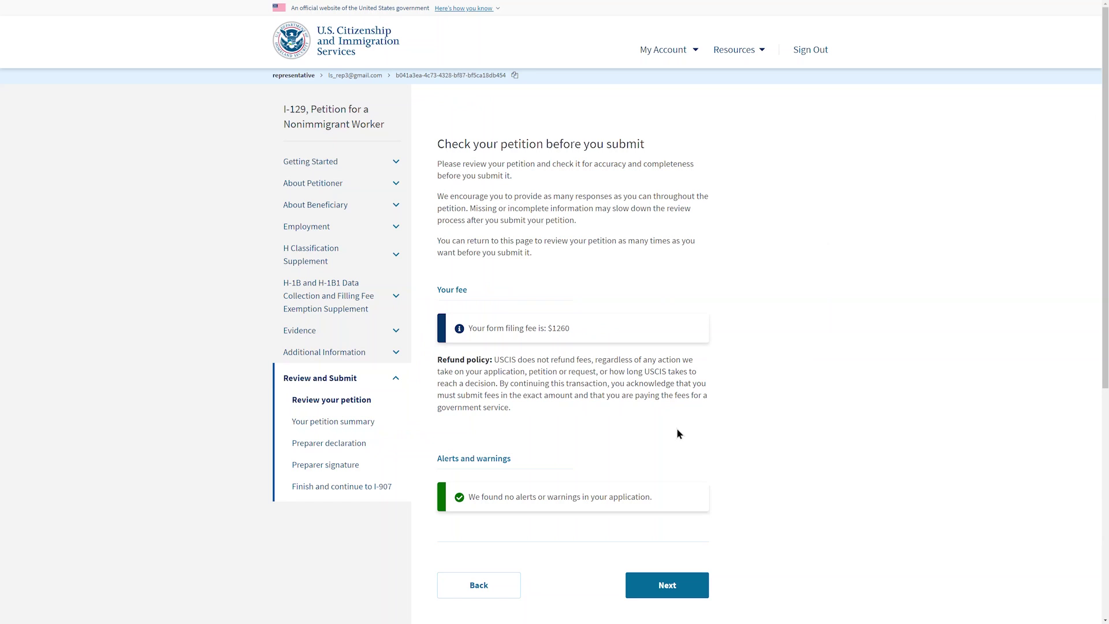
pyautogui.click(649, 594)
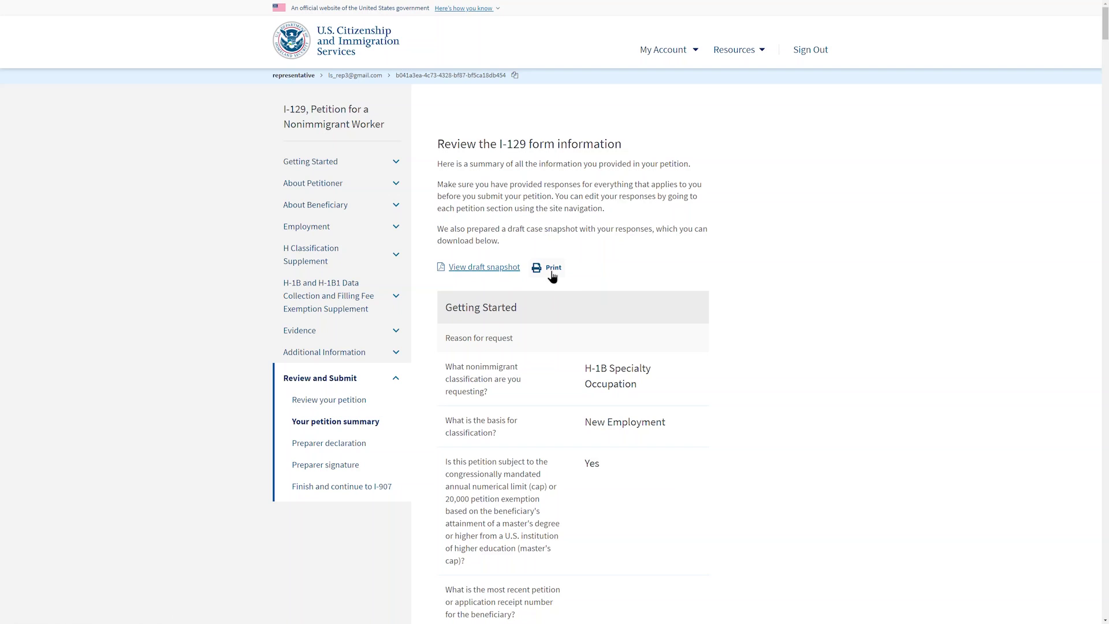
pyautogui.scroll(-15, 693, 335)
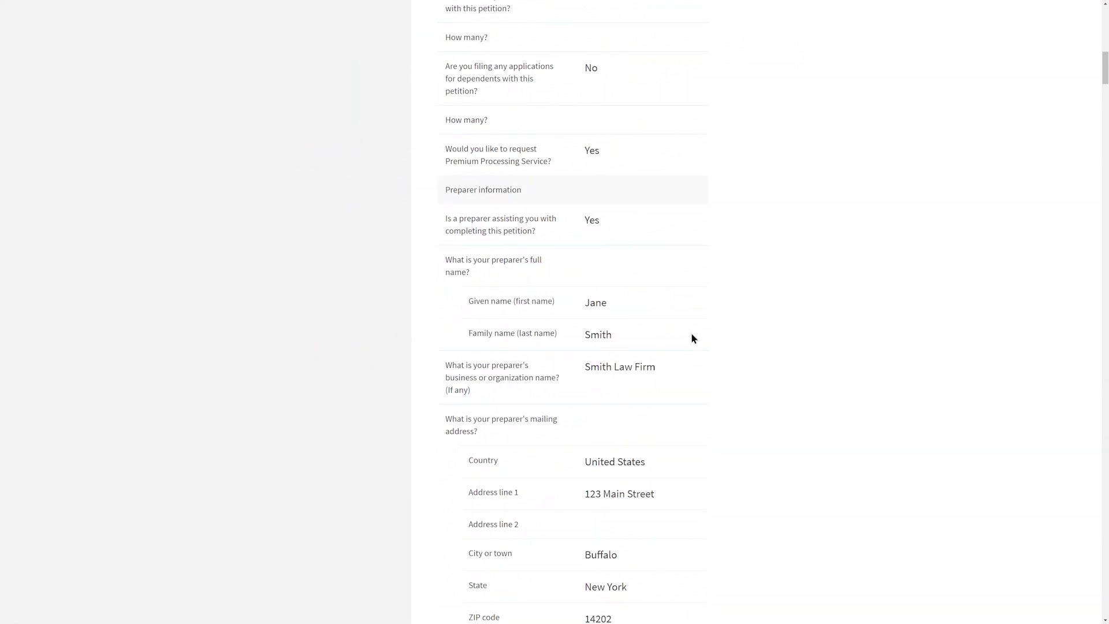
pyautogui.scroll(-15, 692, 338)
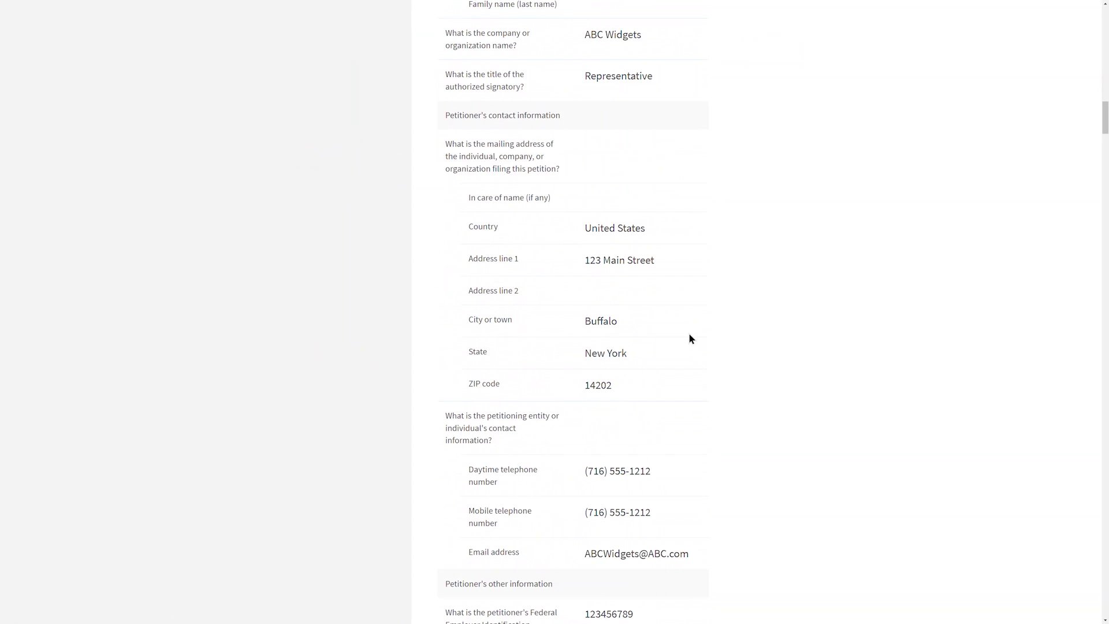
pyautogui.scroll(-15, 689, 338)
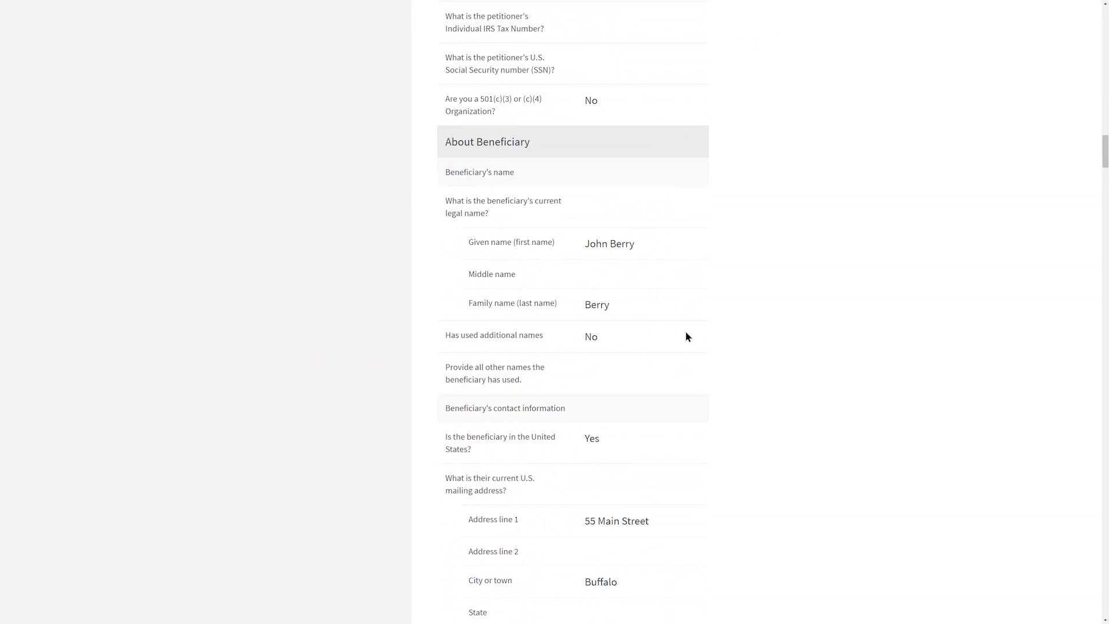
pyautogui.scroll(-20, 686, 336)
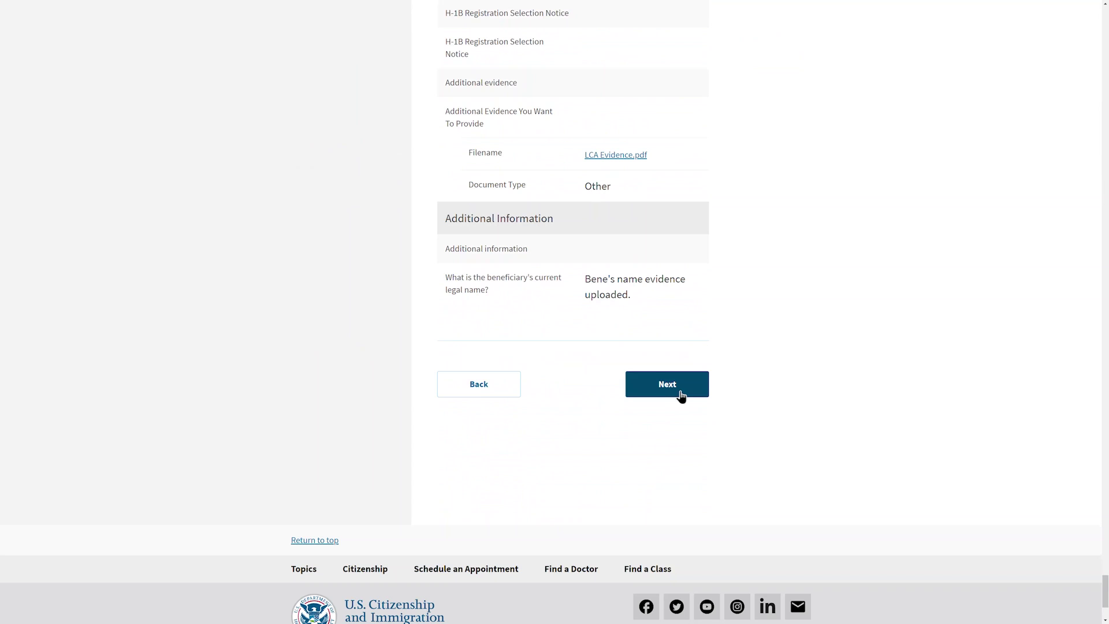
pyautogui.click(681, 395)
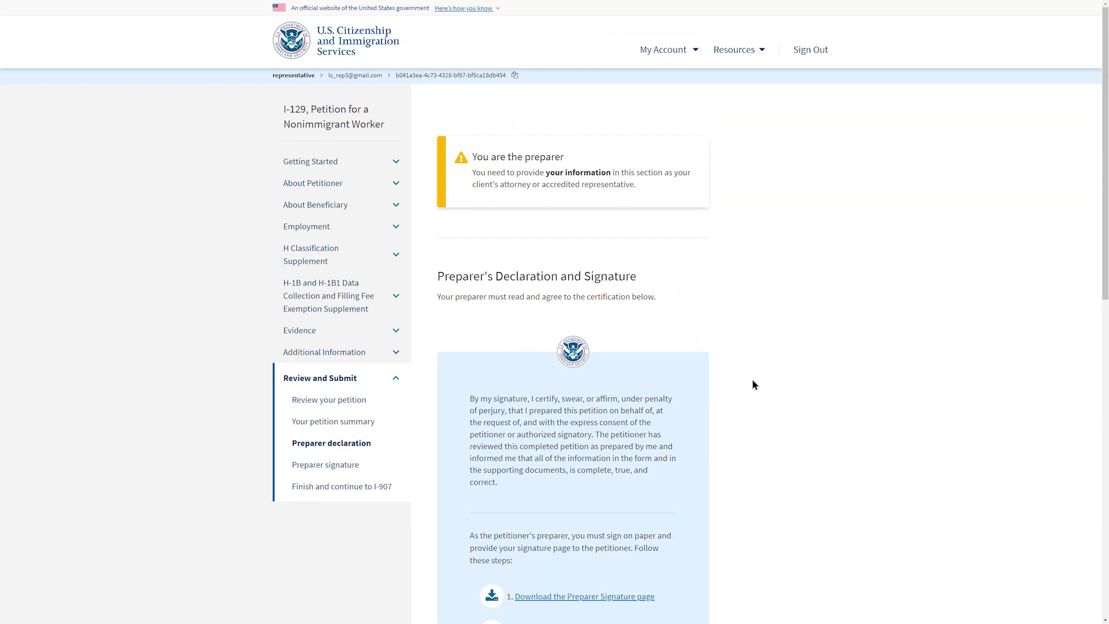
# - Read through the preparer declaration and advance to the Finish the I-129 page
pyautogui.scroll(-6, 752, 380)
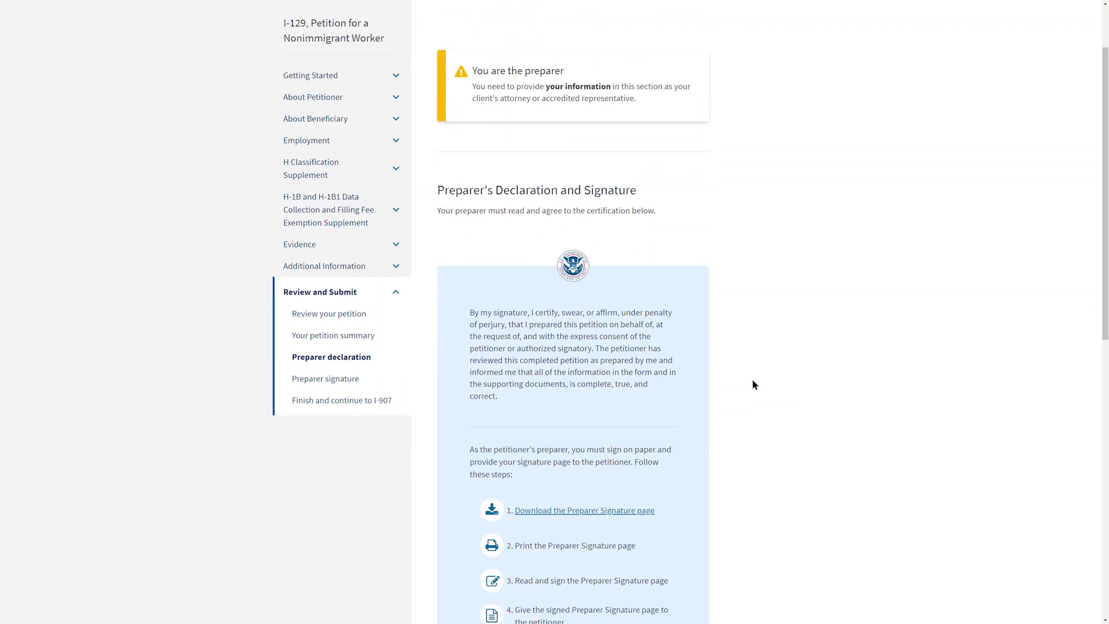
pyautogui.scroll(-1, 752, 385)
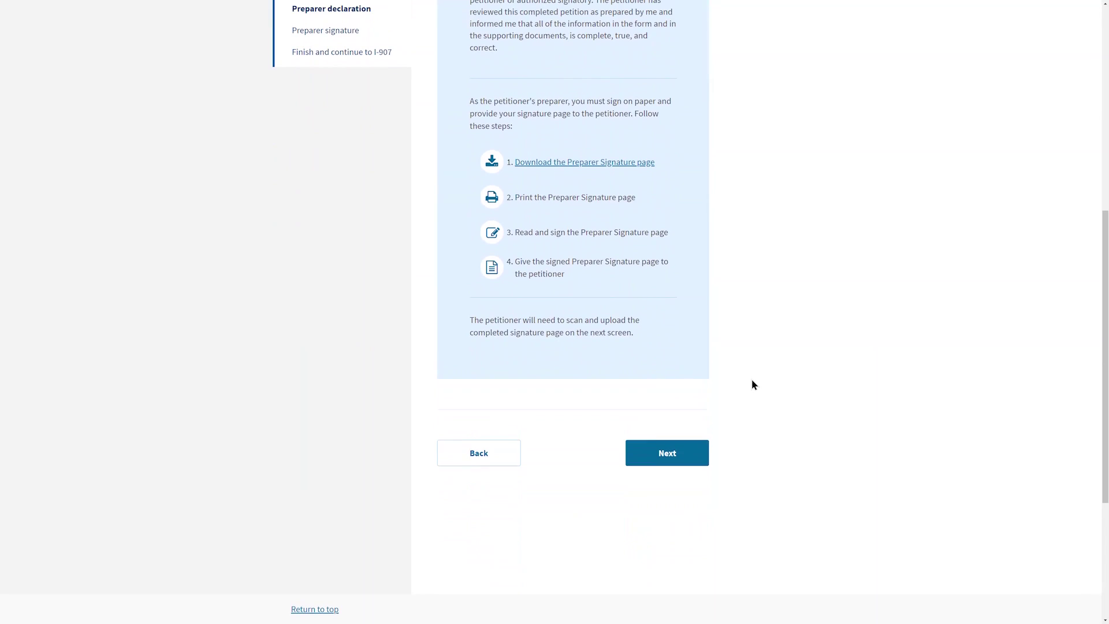
pyautogui.click(683, 464)
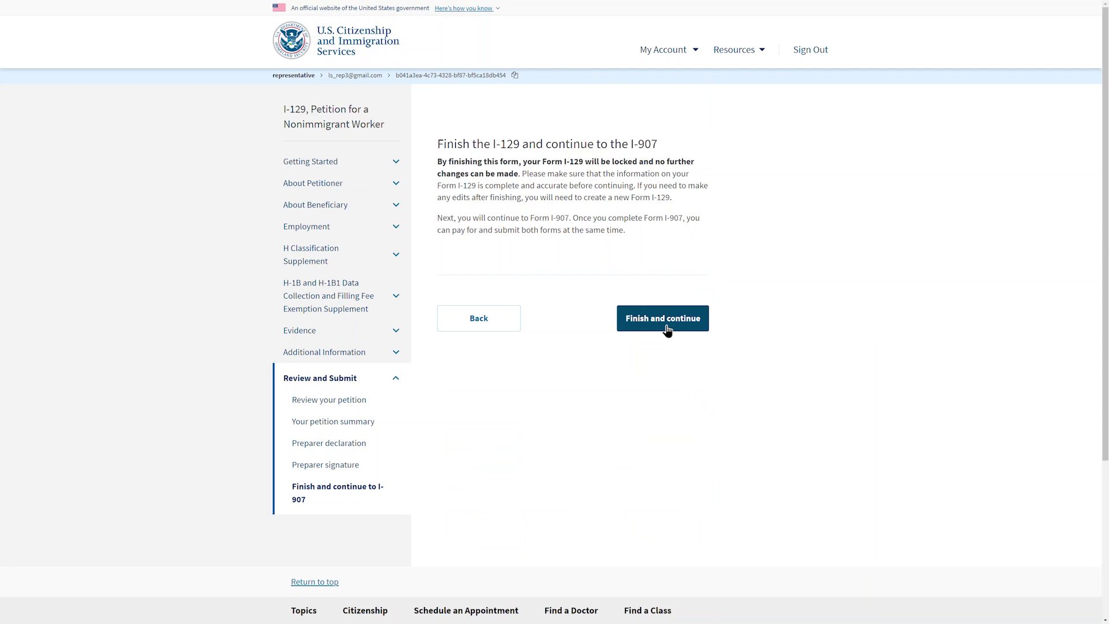
# - Finish and lock the I-129, then start the I-907 premium processing request
pyautogui.click(667, 328)
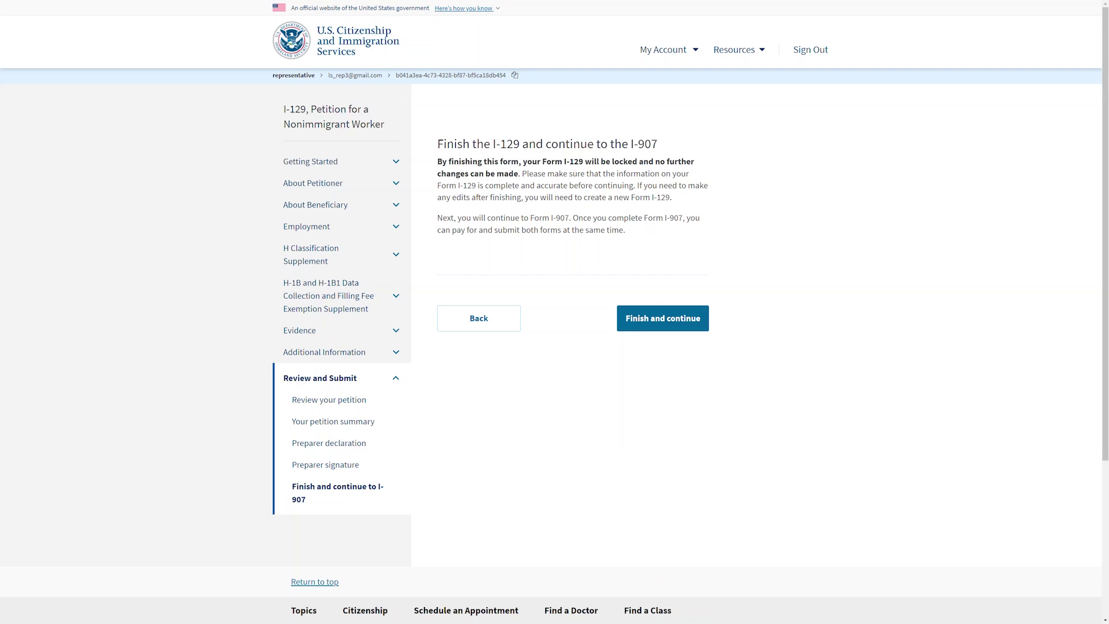
pyautogui.click(651, 327)
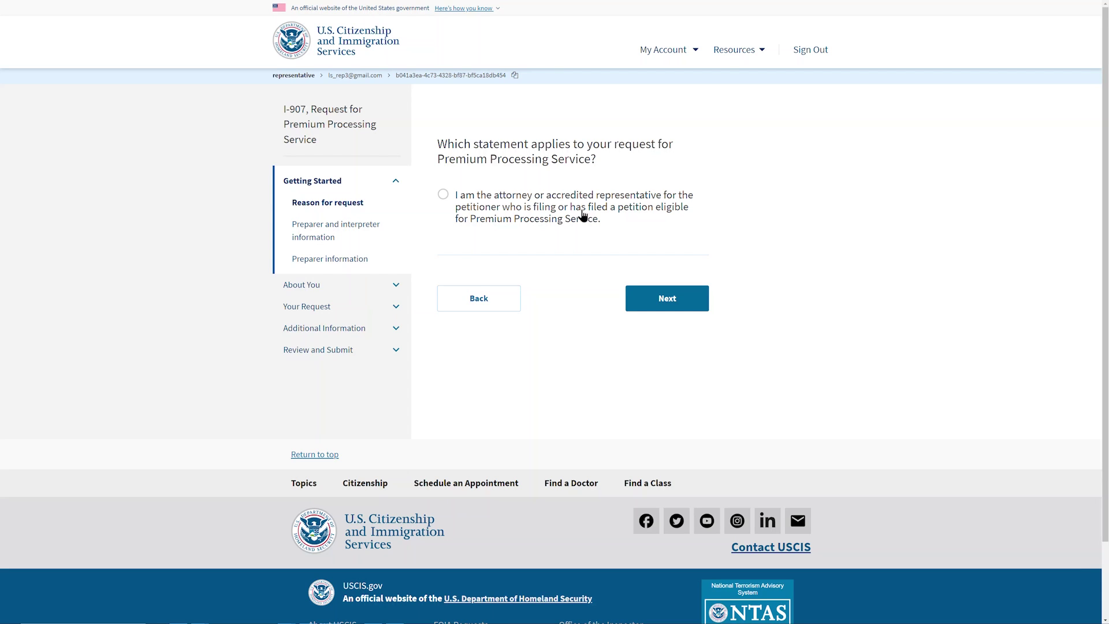
# - Answer the I-907 as the petitioner's attorney, skip additional information, and pass the $2805 fee review
pyautogui.click(443, 197)
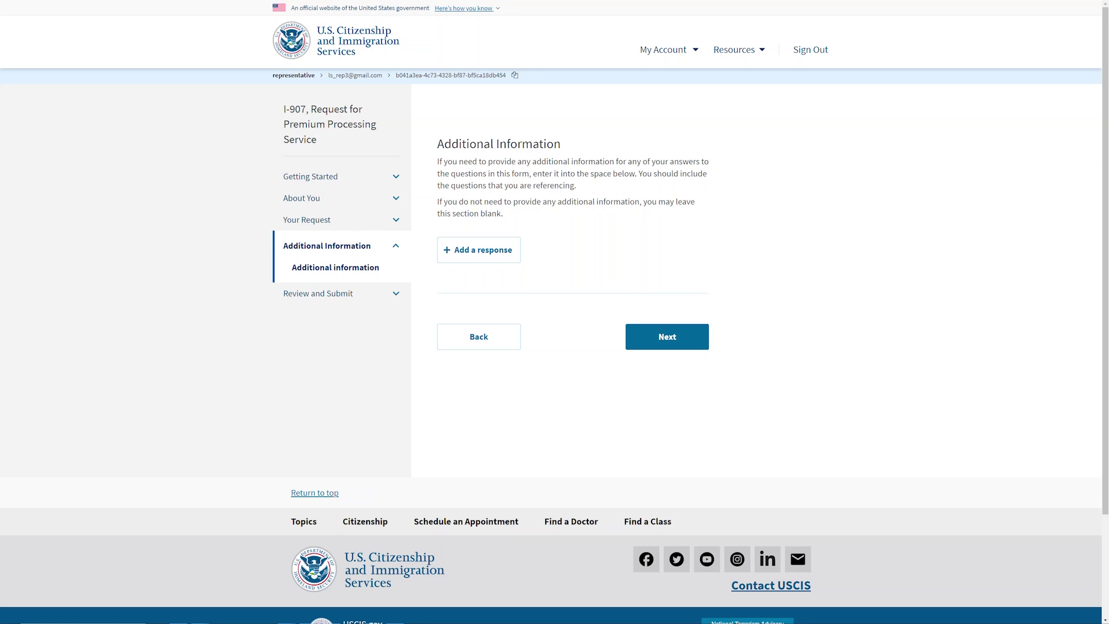
pyautogui.click(667, 336)
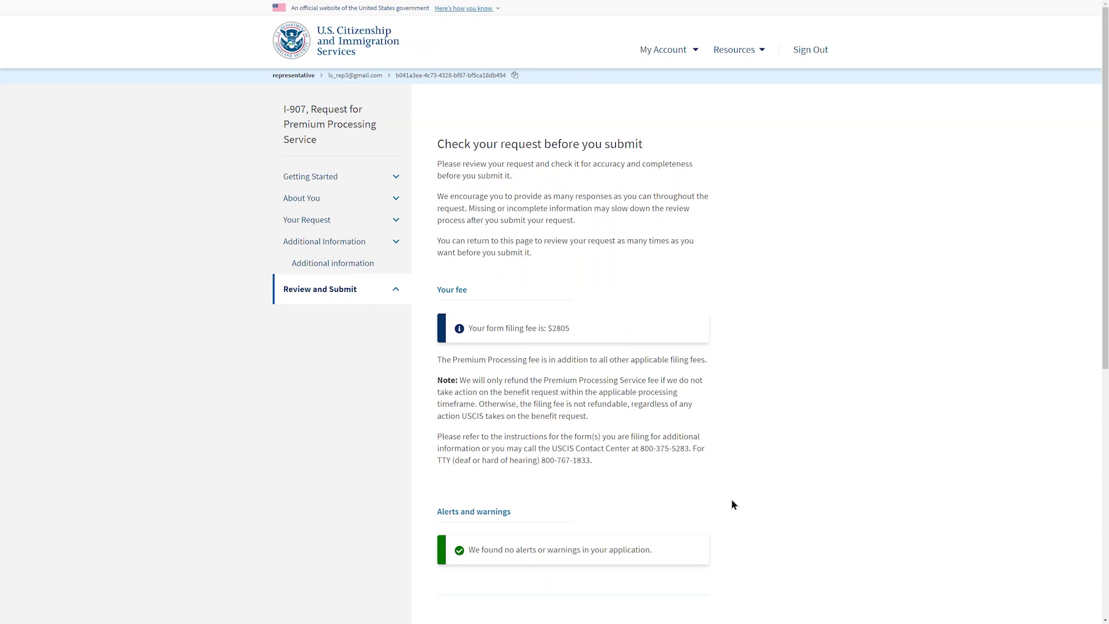
pyautogui.scroll(-10, 732, 504)
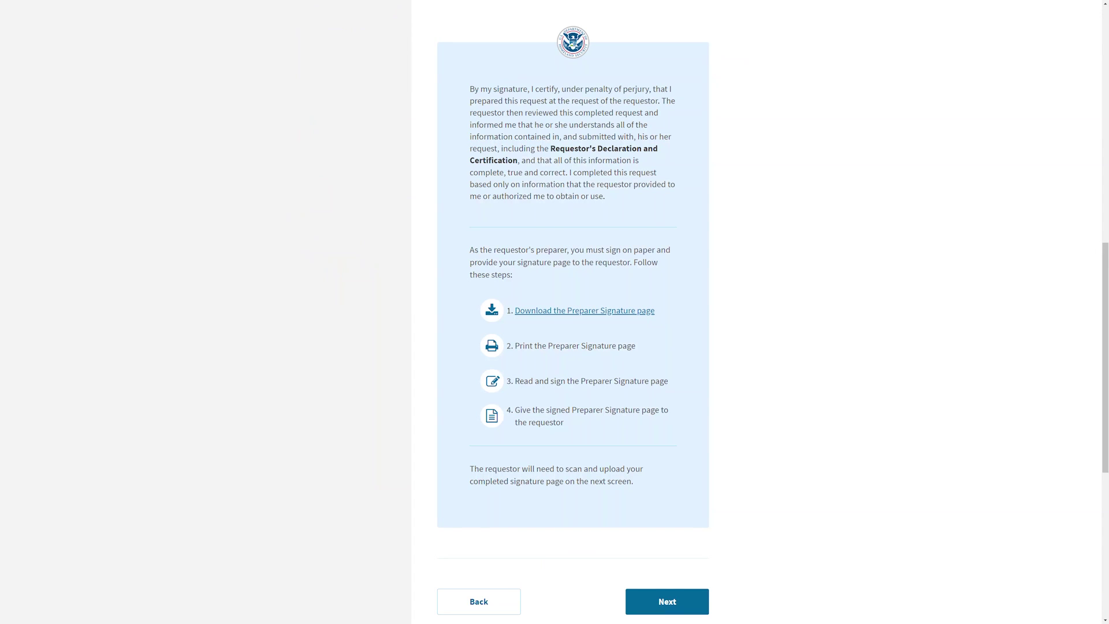
pyautogui.click(667, 601)
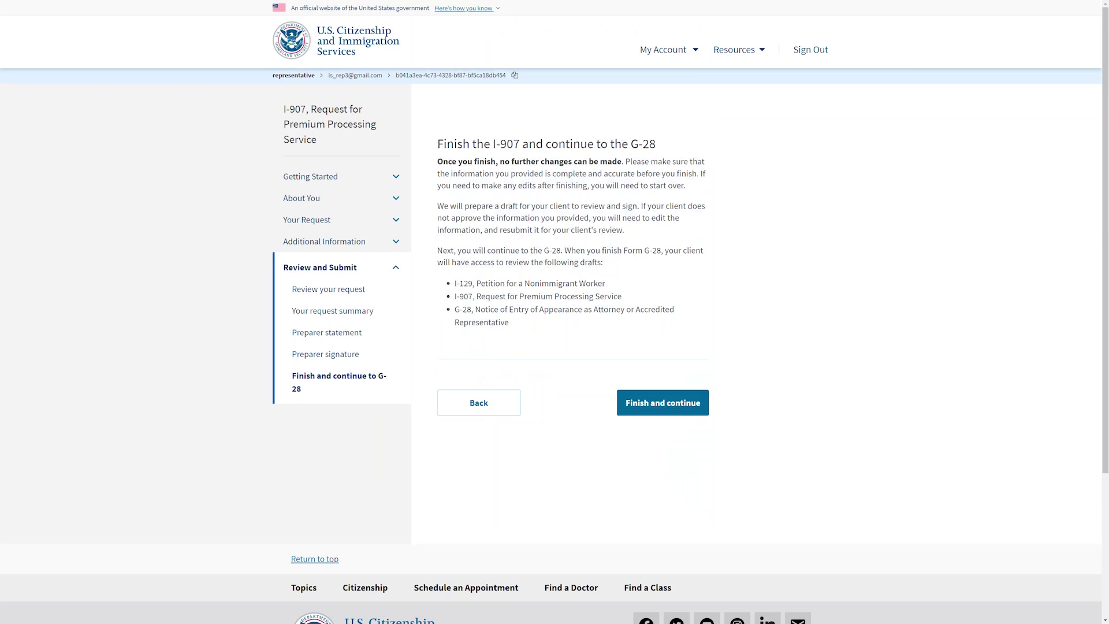
# - Finish the I-907, certify the auto-populated G-28 representative details, and pass client info and signature pages
pyautogui.click(682, 411)
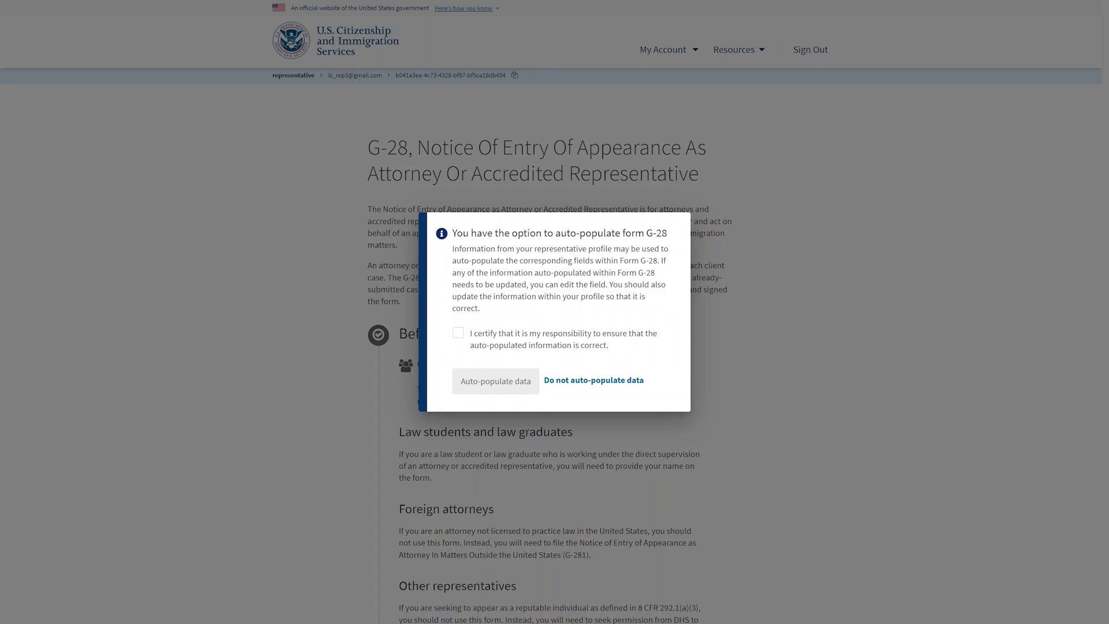
pyautogui.click(458, 333)
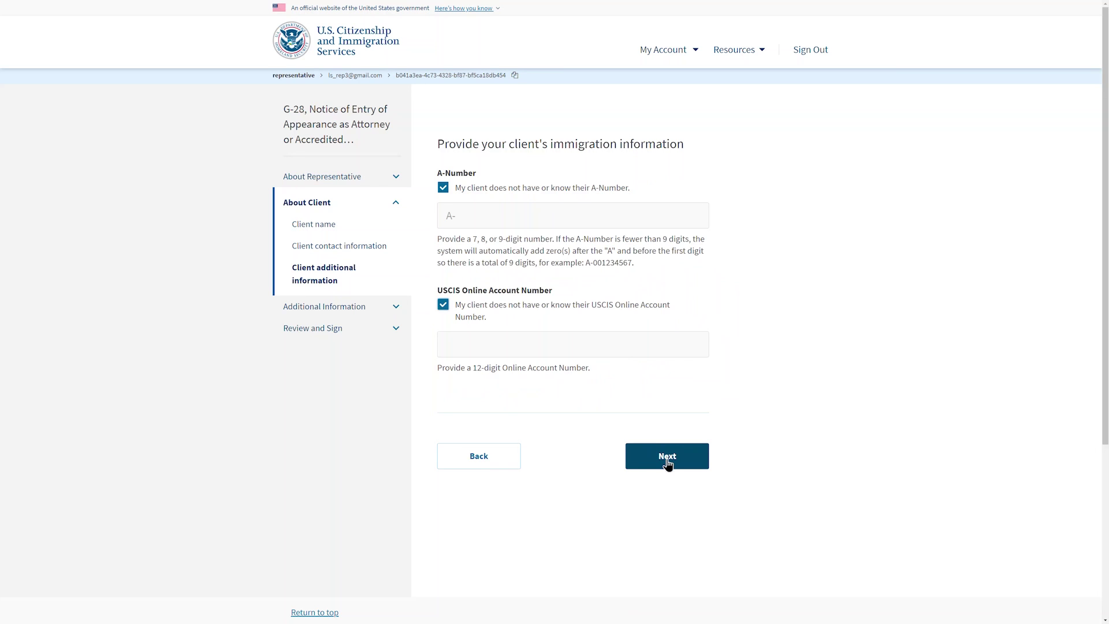
pyautogui.click(672, 463)
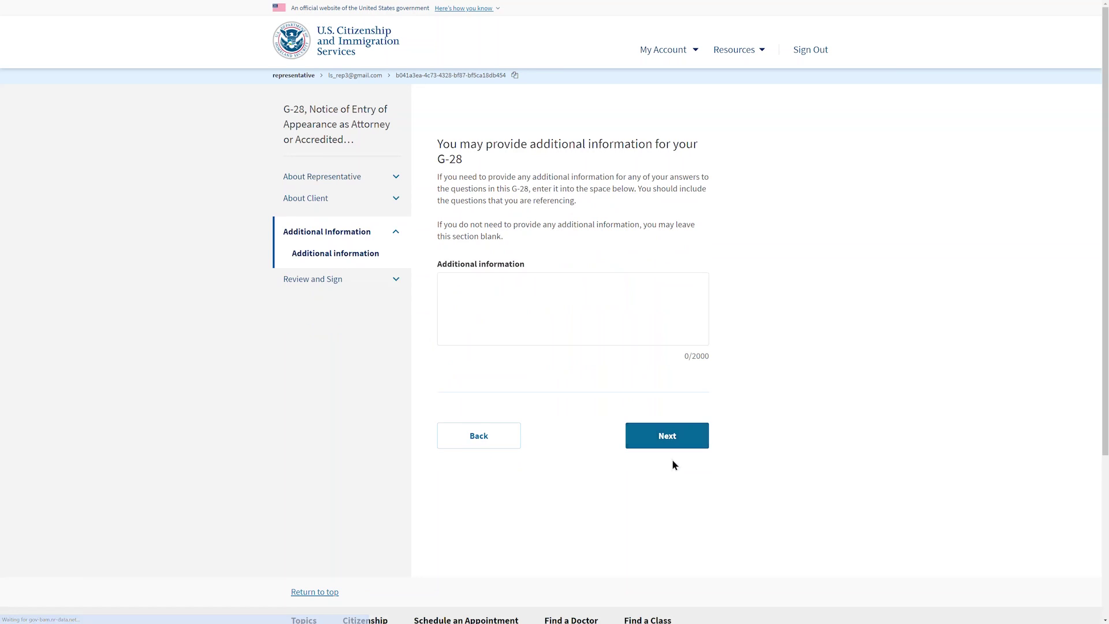
pyautogui.press('Return')
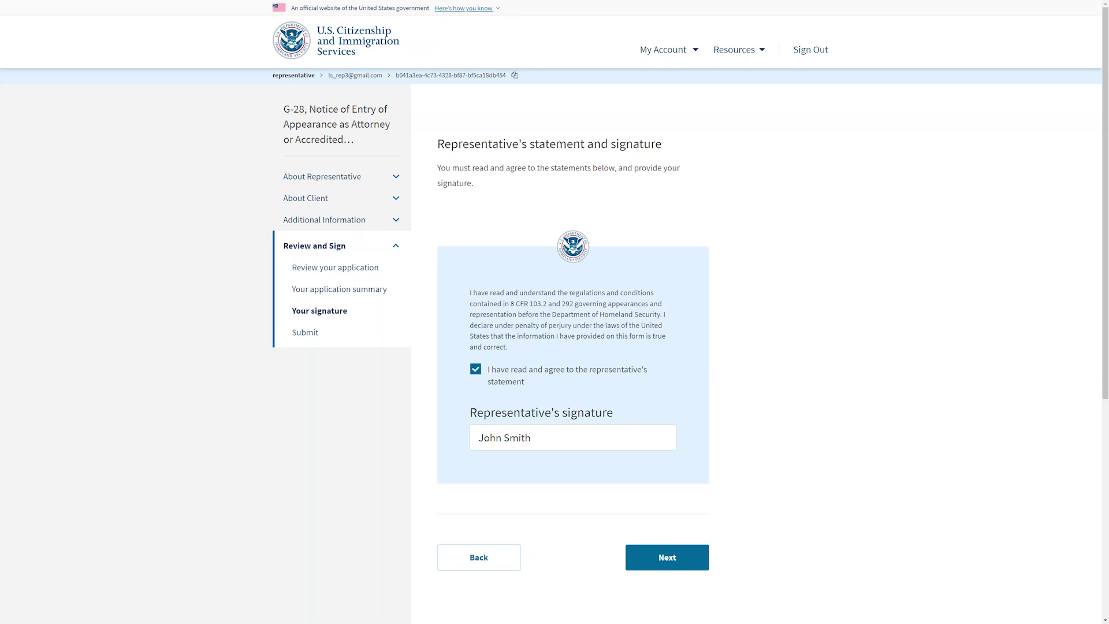
pyautogui.press('Return')
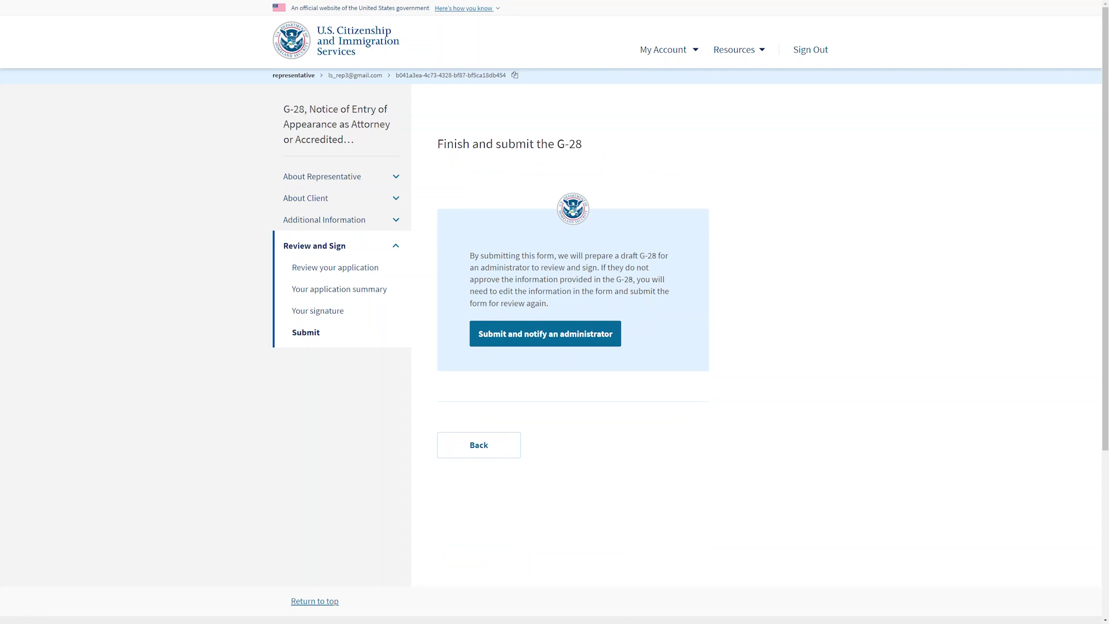
# - Submit the G-28 draft and notify the administrator to review the I-129
pyautogui.press('Return')
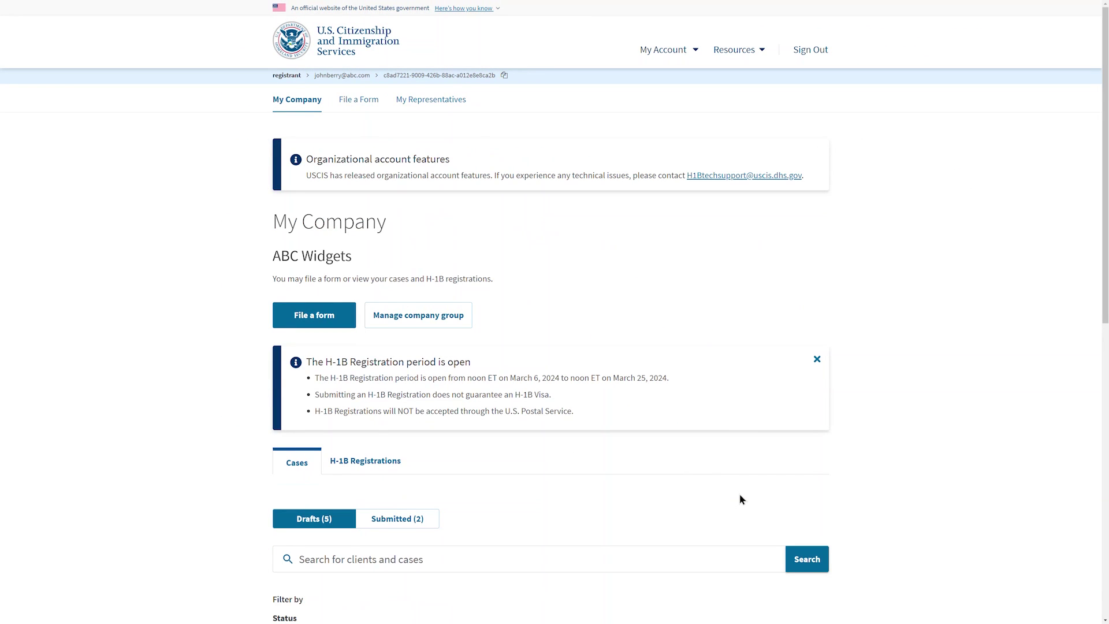
# - Open the I-129 draft package's G-28 for review as the company administrator
pyautogui.scroll(-5, 742, 499)
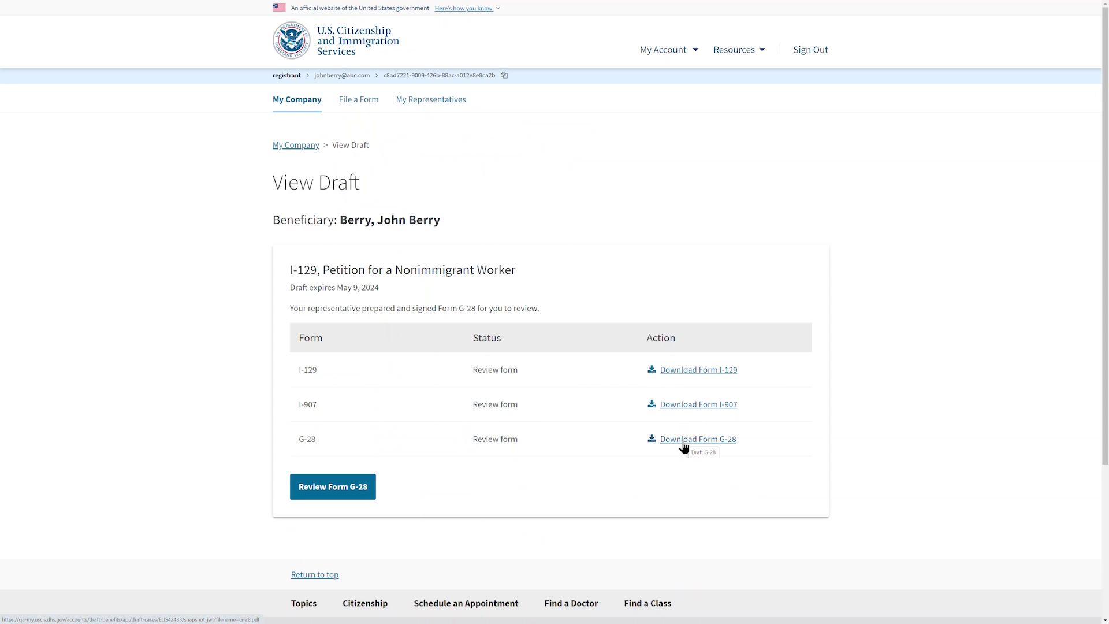
pyautogui.click(357, 497)
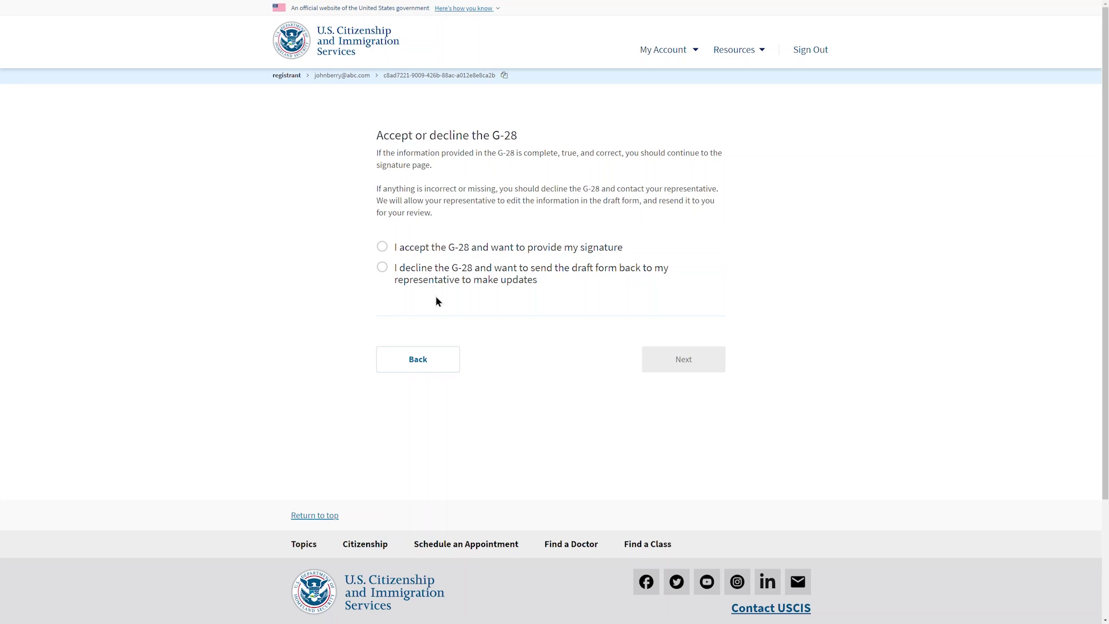
# - Accept the G-28 and sign the client consent and statement, allowing notices to the attorney
pyautogui.click(382, 247)
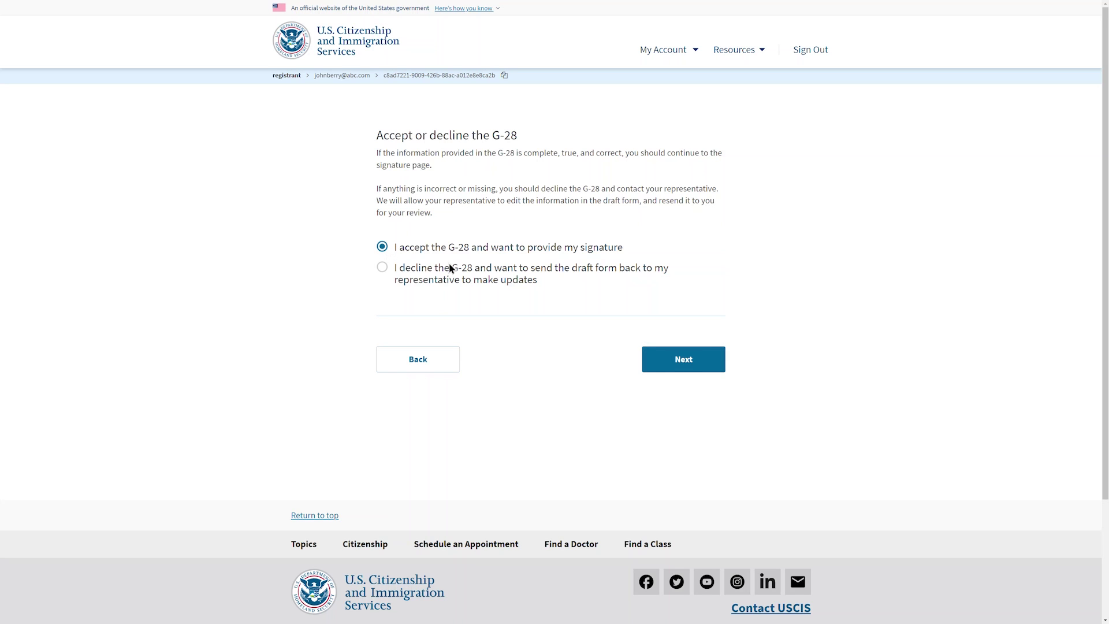
pyautogui.click(656, 364)
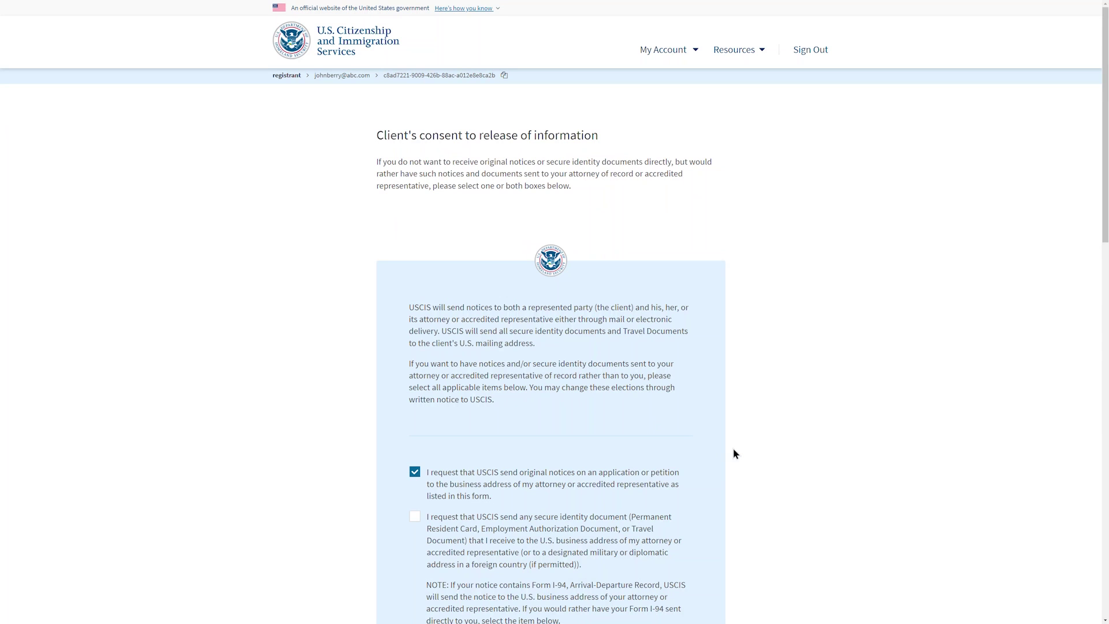
pyautogui.scroll(-9, 733, 454)
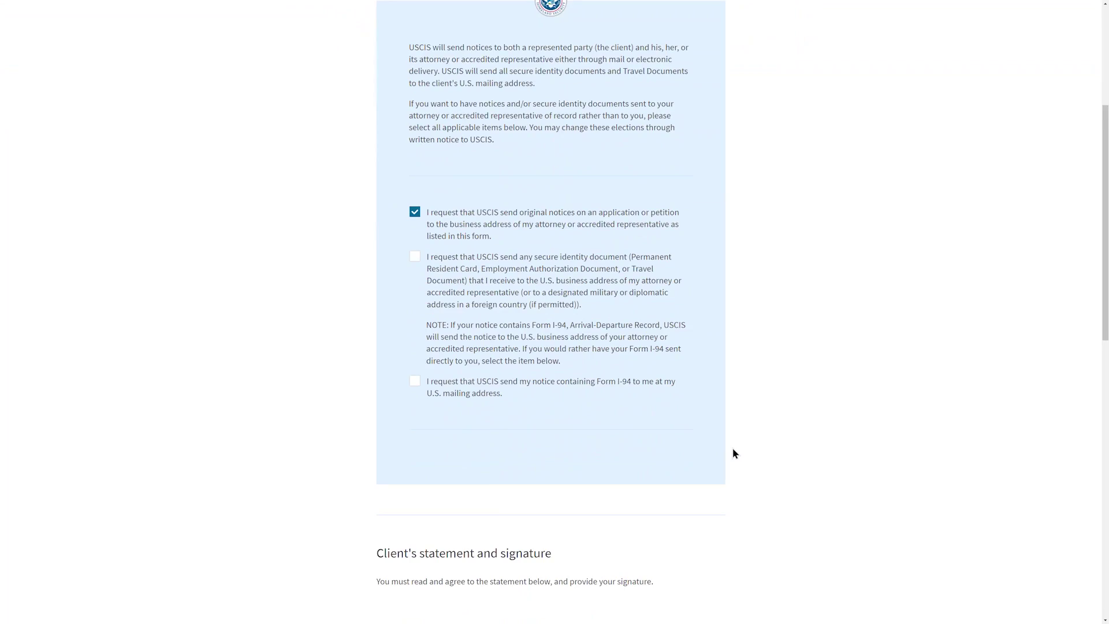
pyautogui.scroll(-5, 730, 453)
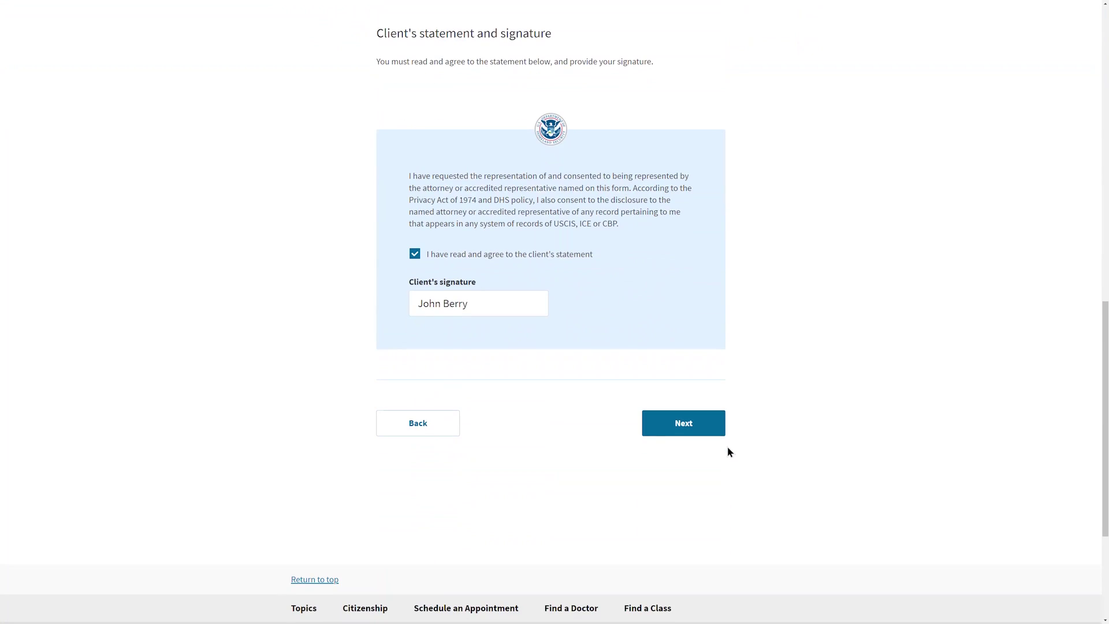
pyautogui.click(695, 424)
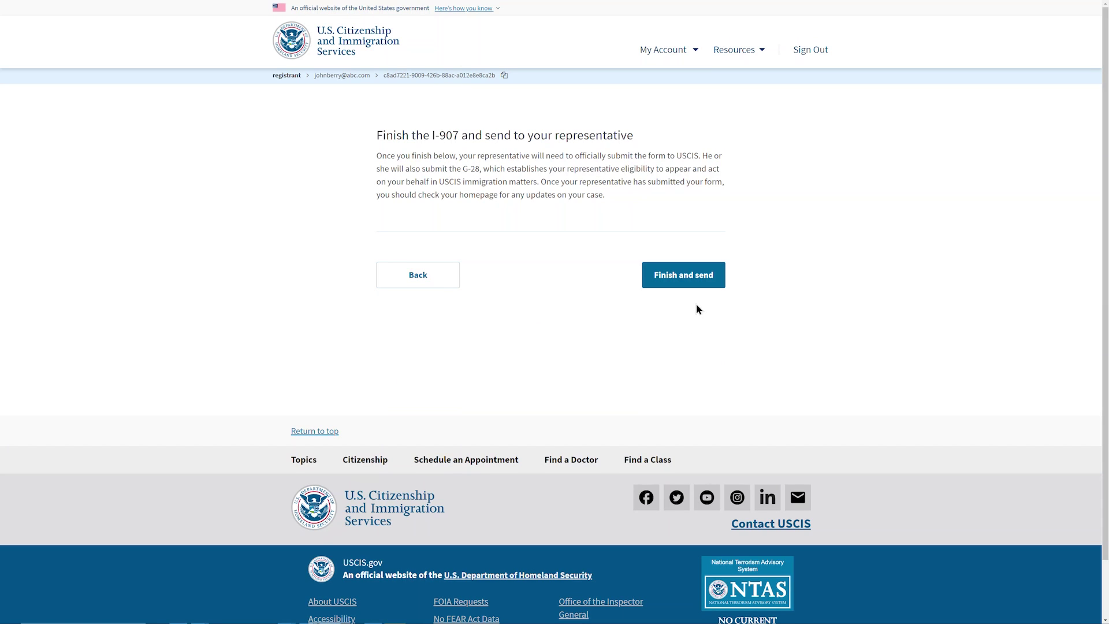
# - Finish and send the signed forms back to the representative
pyautogui.click(683, 275)
# - Open the Actions menu for the I-129 + I-907 draft marked 'Ready to pay and submit'
pyautogui.scroll(-5, 671, 490)
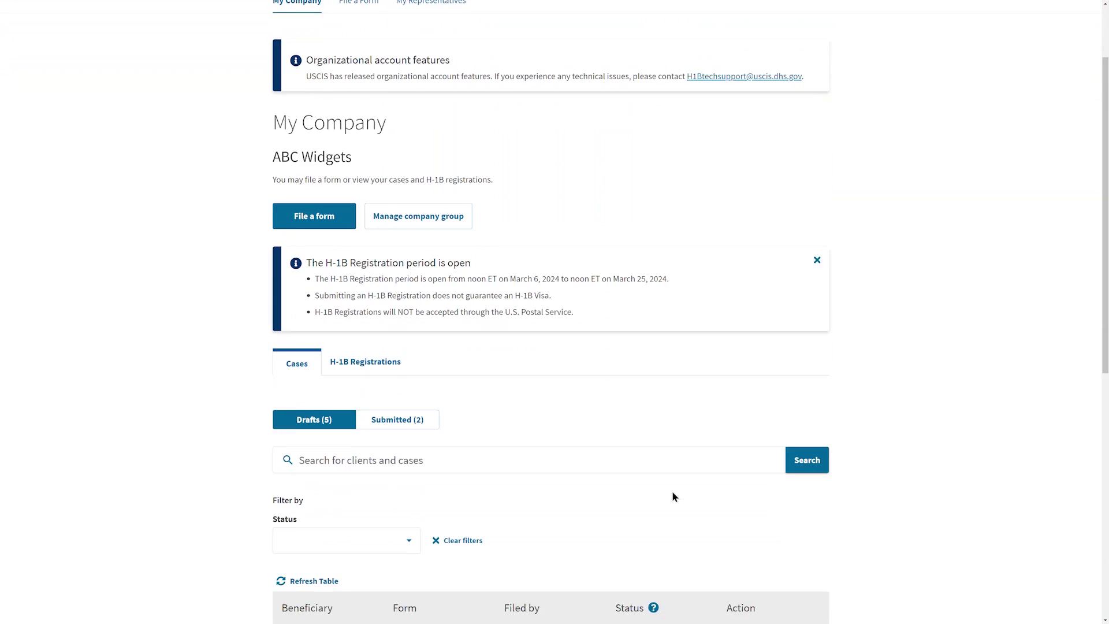
pyautogui.scroll(-1, 670, 489)
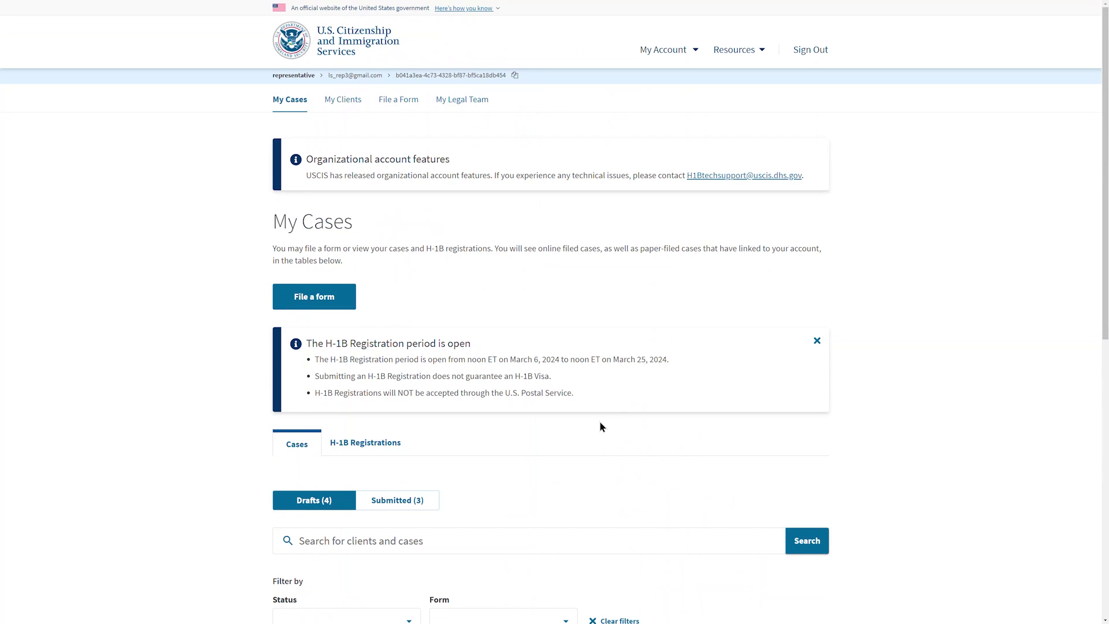
pyautogui.scroll(-6, 599, 427)
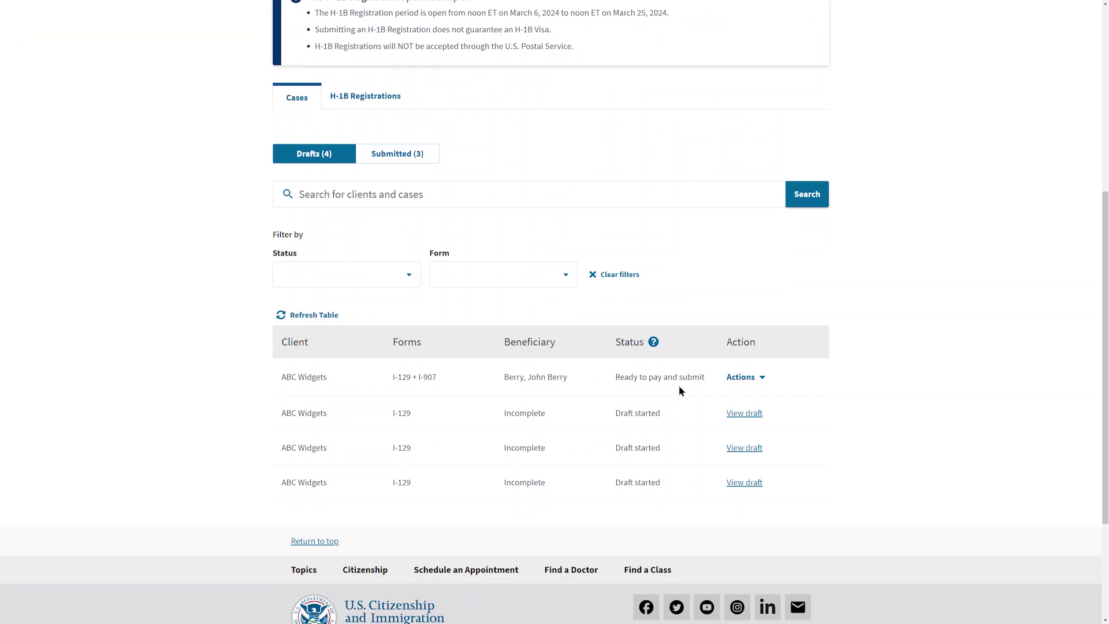
pyautogui.click(750, 379)
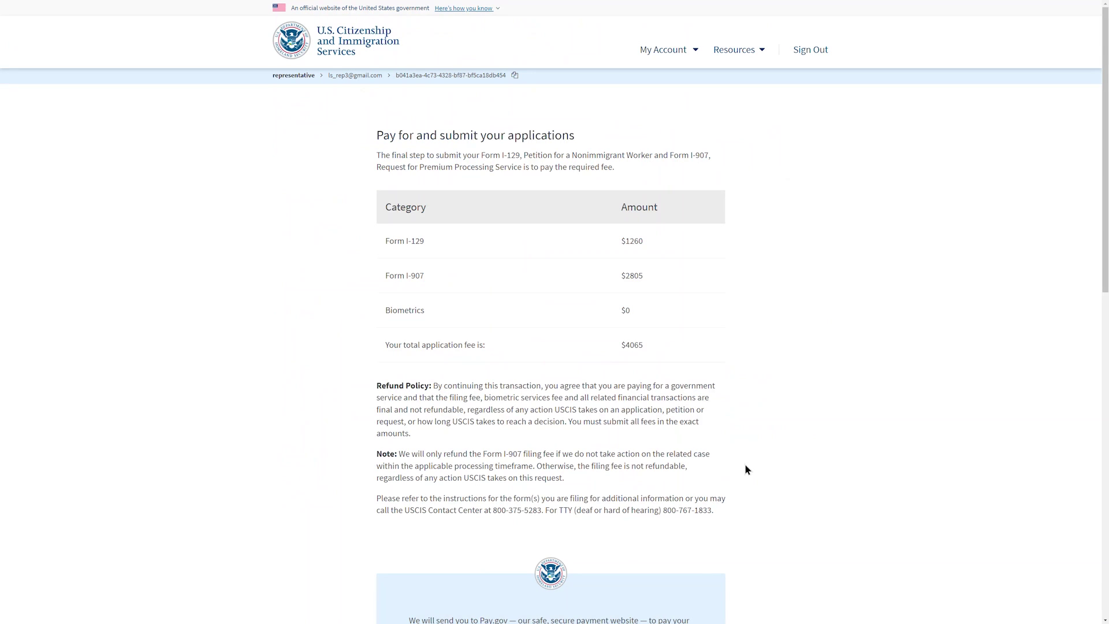
# - Scroll through the $4065 I-129 and I-907 fee page to reach the Pay and submit button
pyautogui.scroll(-3, 745, 469)
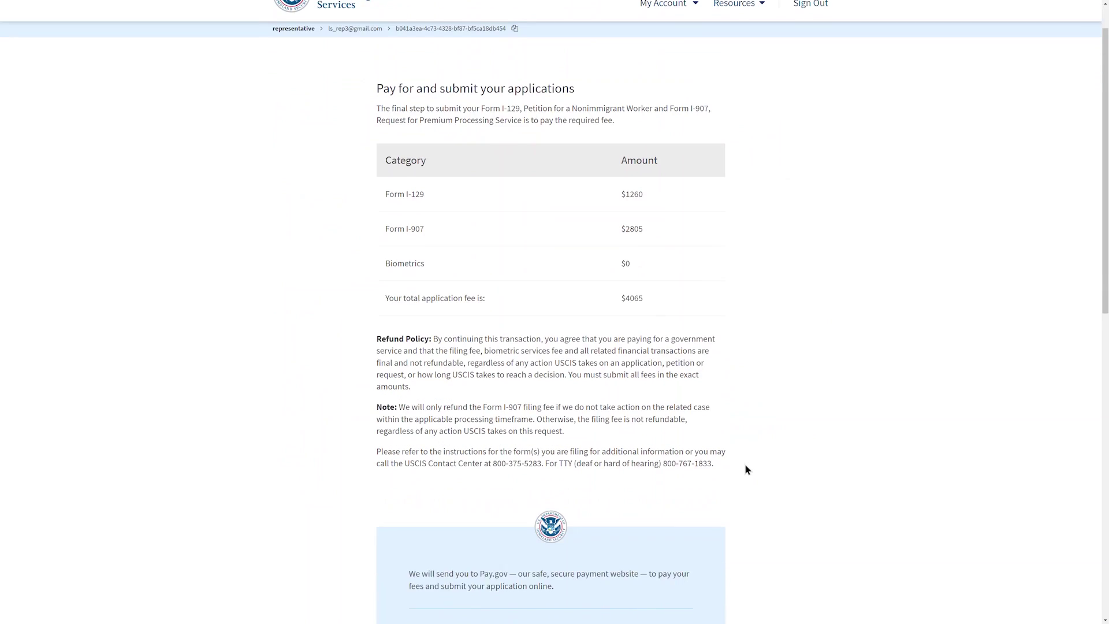
pyautogui.scroll(-8, 745, 469)
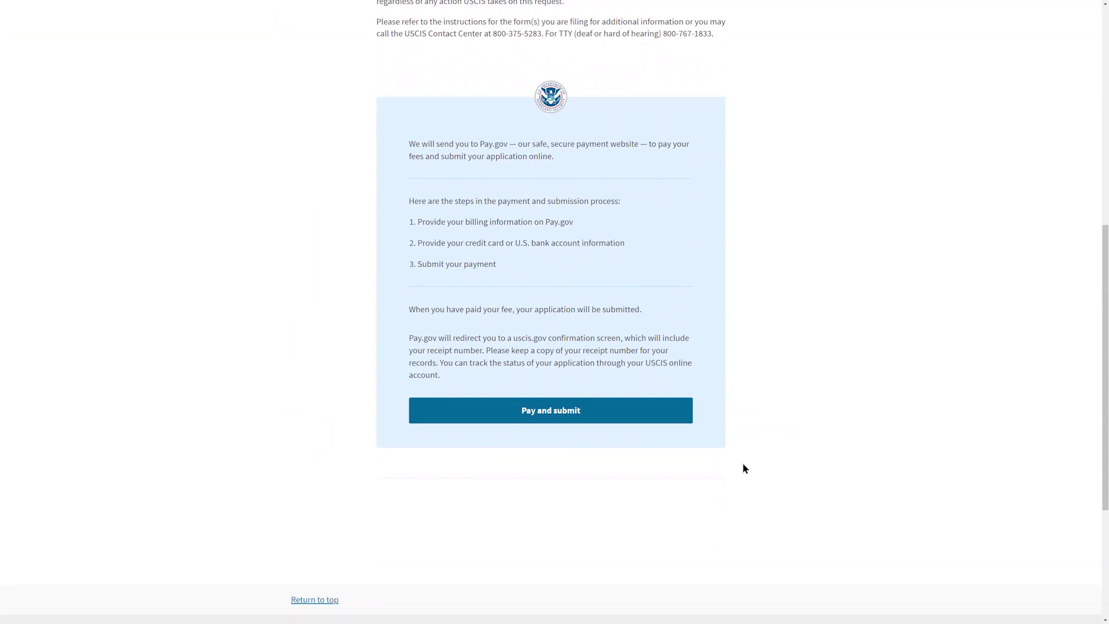
pyautogui.click(613, 416)
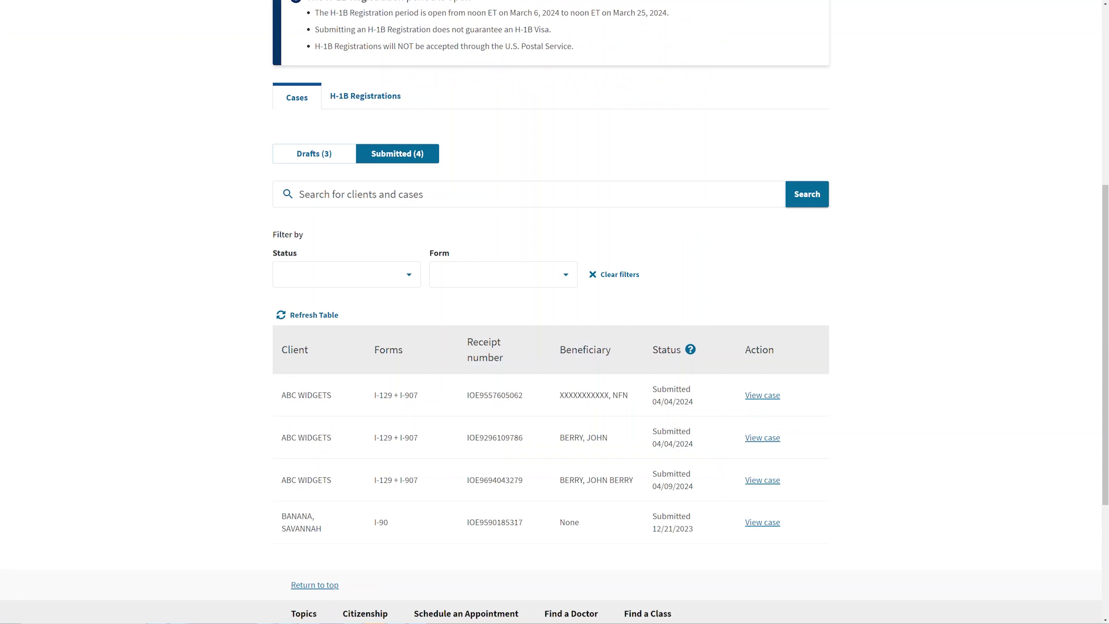
pyautogui.scroll(8, 551, 312)
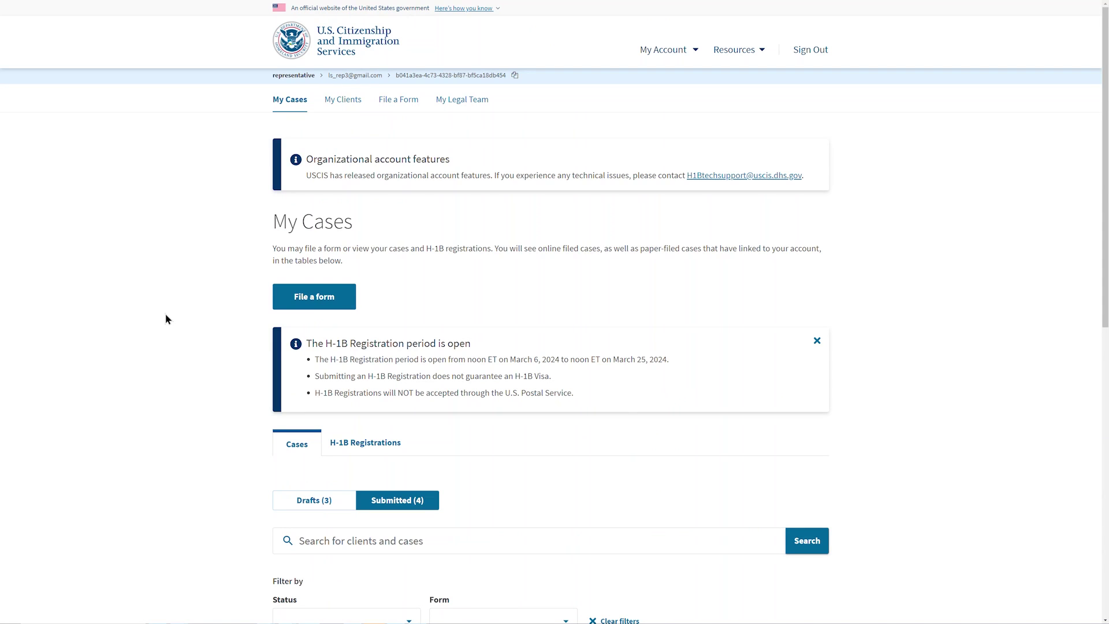
pyautogui.scroll(-7, 166, 319)
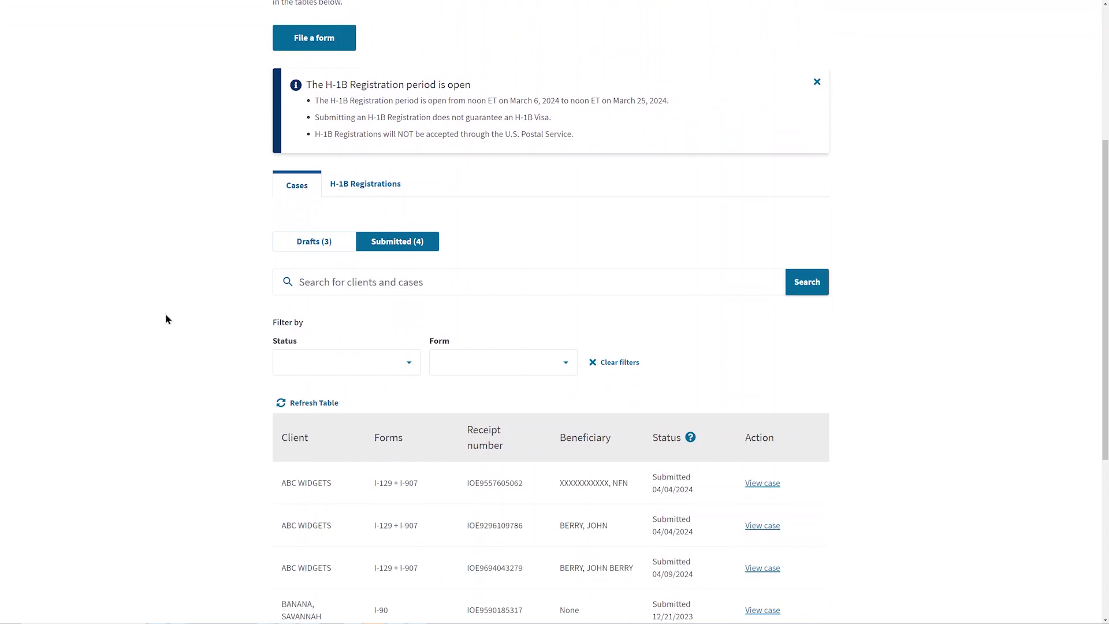